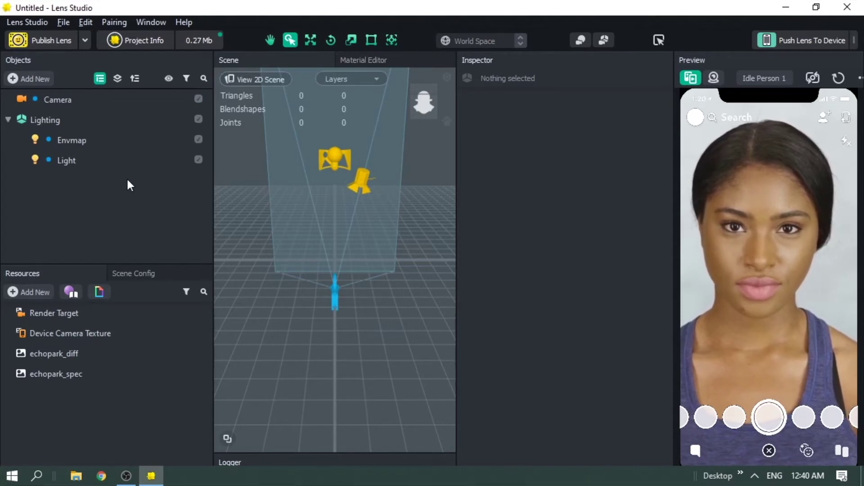
Add a Face Mesh object to the scene from the Mesh section of the Add New list
left_click(44, 77)
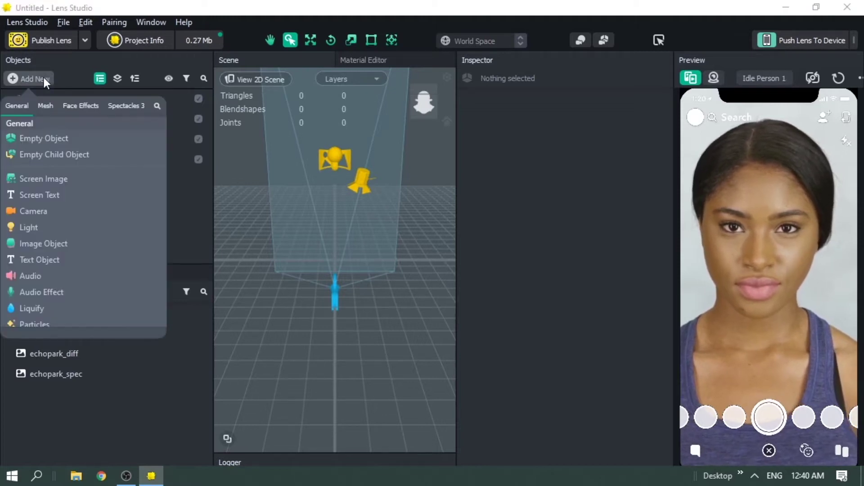
scroll(70, 230, "down", 3)
scroll(70, 230, "up", 3)
scroll(70, 231, "down", 8)
scroll(69, 231, "up", 3)
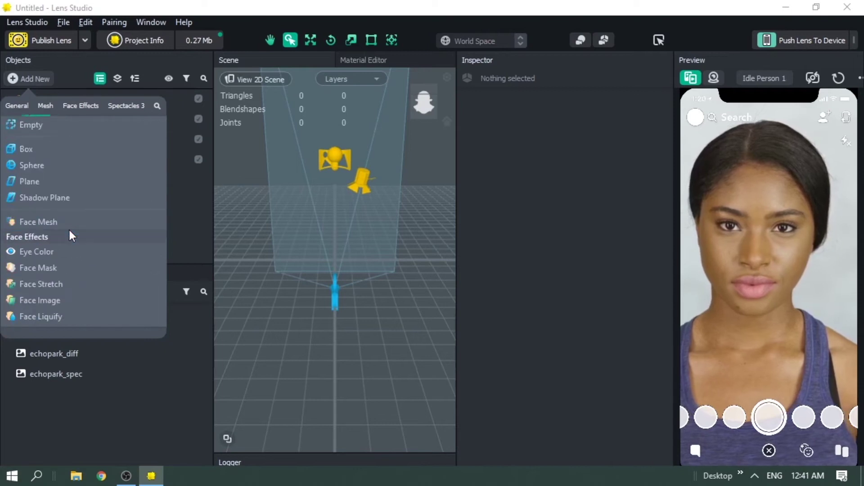
scroll(82, 263, "down", 5)
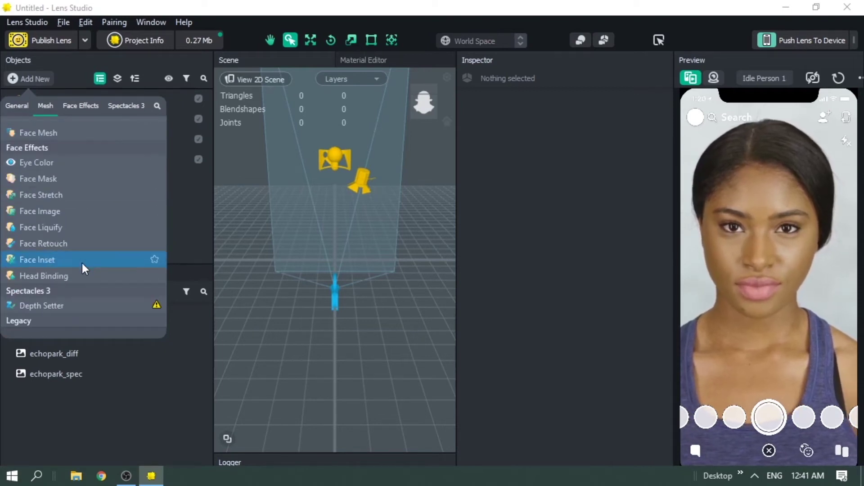
scroll(82, 268, "up", 5)
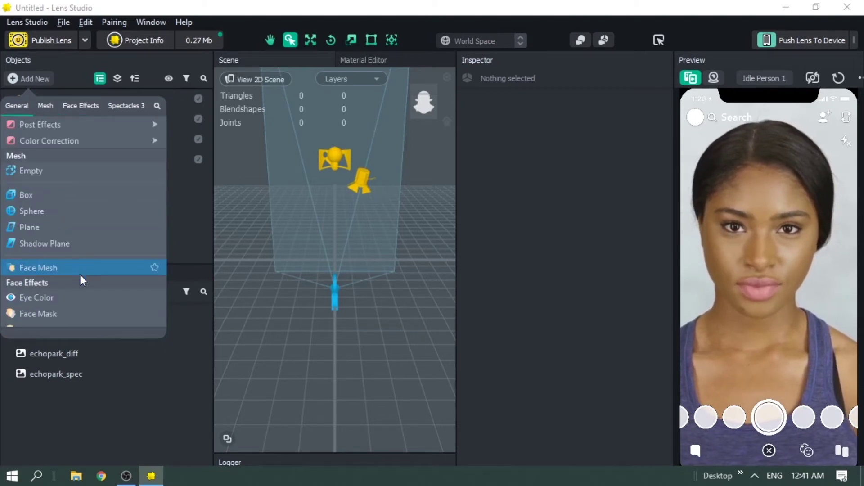
left_click(80, 268)
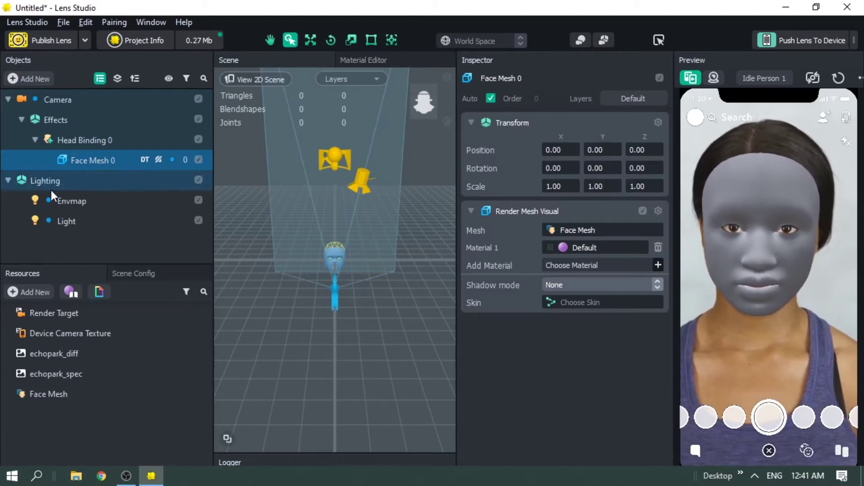
Give the face mesh a new Graph Empty material and open its node graph
left_click(8, 180)
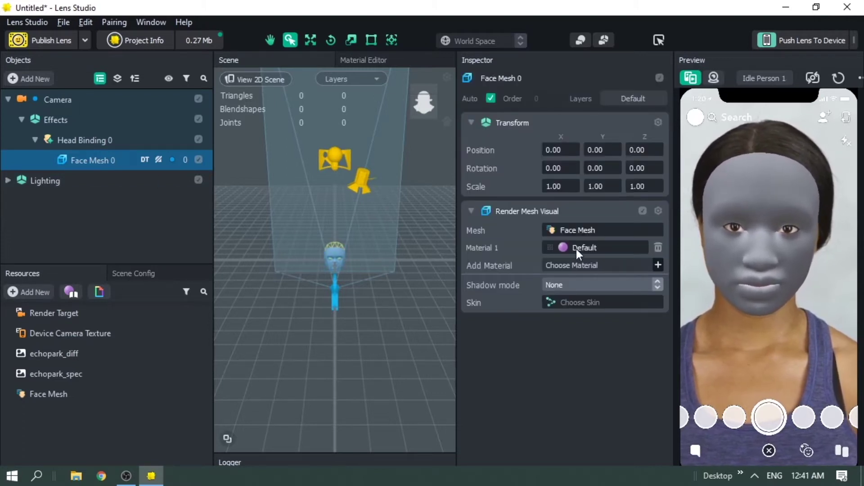
left_click(576, 249)
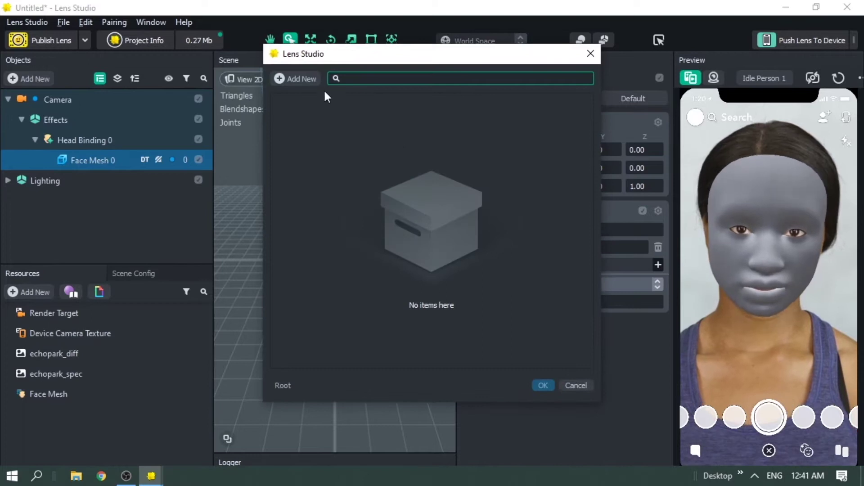
left_click(293, 80)
scroll(304, 232, "down", 1)
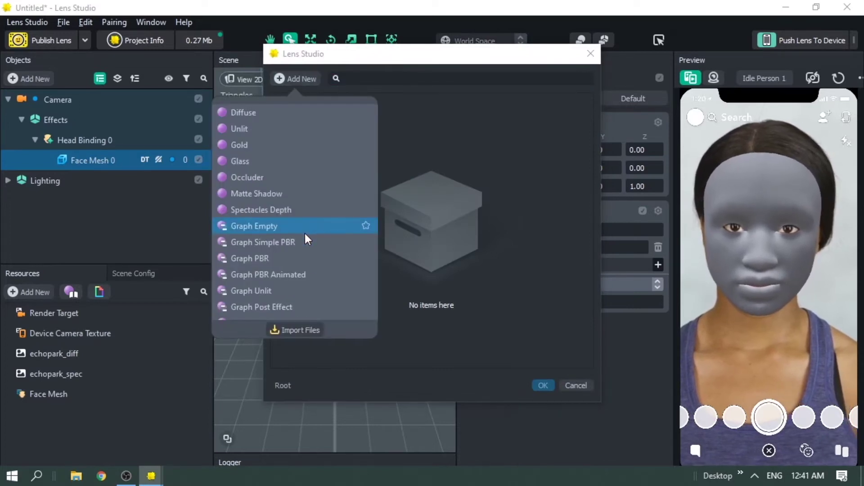
left_click(290, 226)
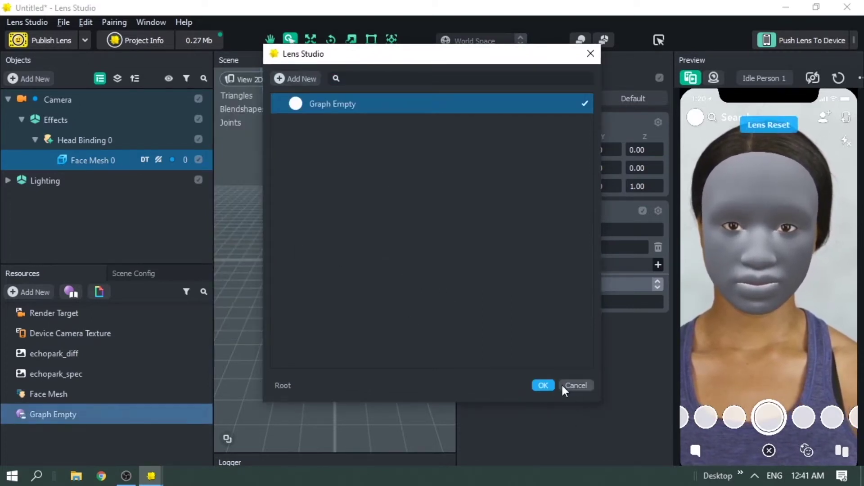
left_click(545, 386)
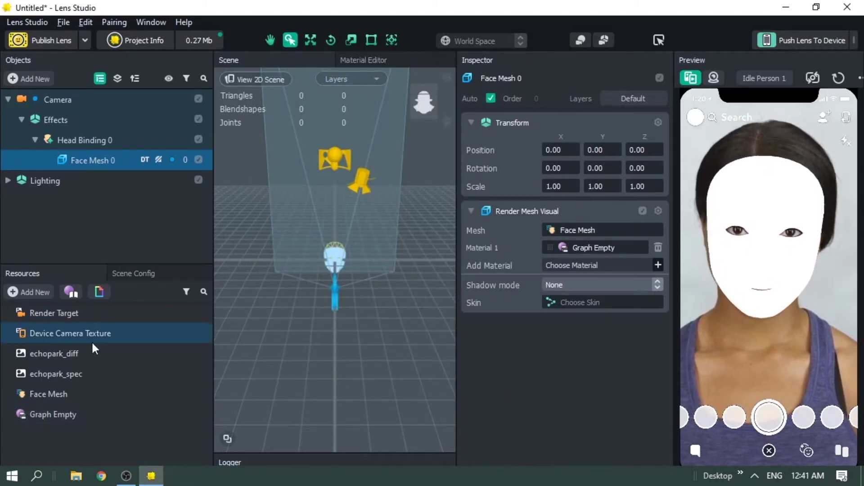
double_click(86, 417)
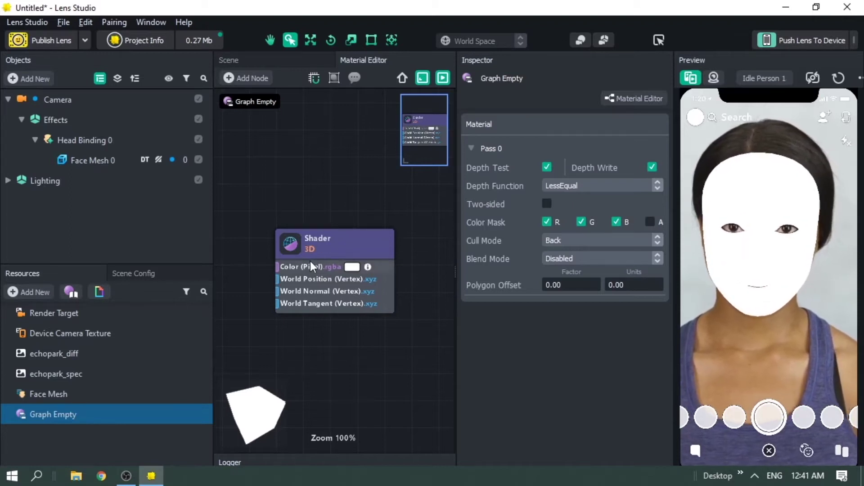
Add a Texture 2D Parameter node via 'tex' search and wire its Color into the Shader's Color (Pixel)
scroll(309, 261, "up", 1)
middle_click_drag(284, 305, 322, 296)
scroll(314, 328, "down", 3)
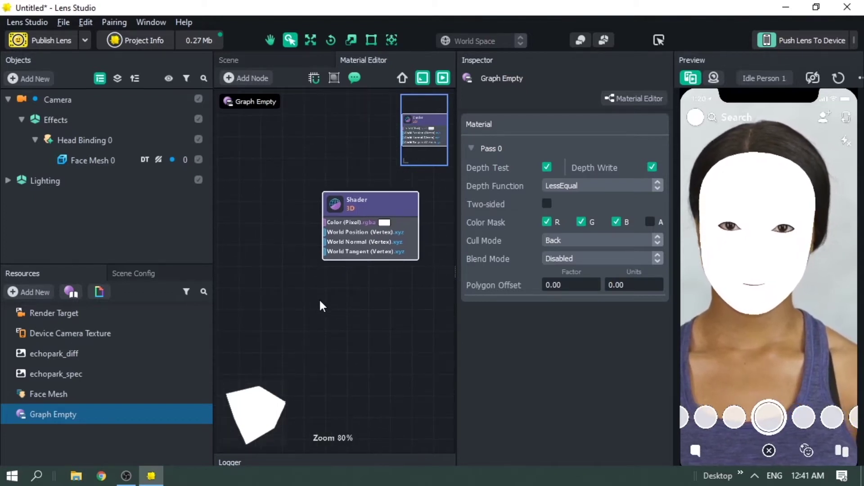
right_click(319, 302)
left_click(368, 313)
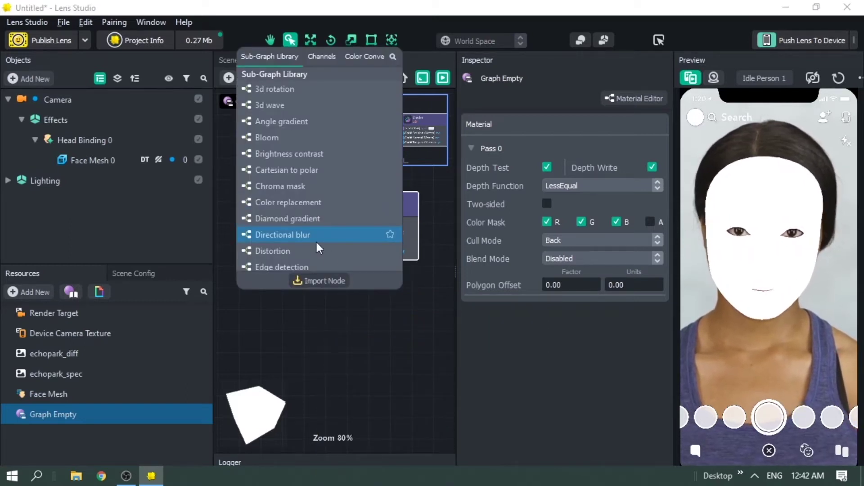
type("test")
key("BackSpace")
key("BackSpace")
type("x")
left_click(301, 90)
left_click_drag(355, 305, 231, 215)
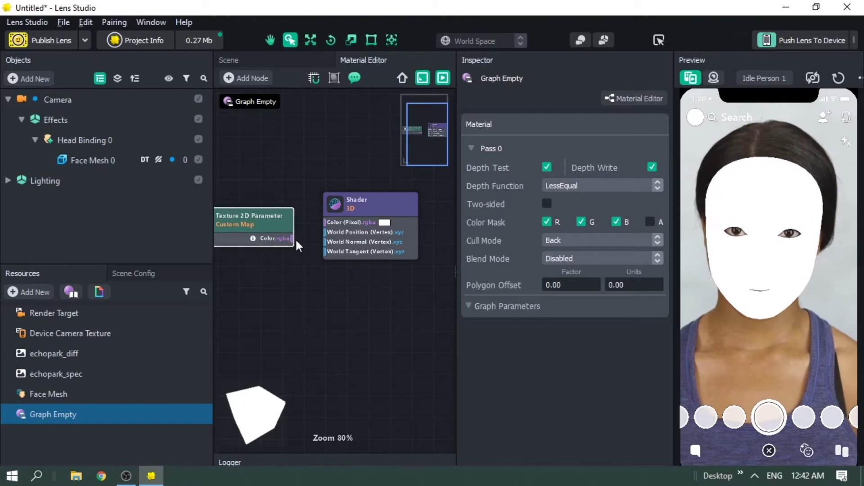
left_click_drag(293, 238, 326, 222)
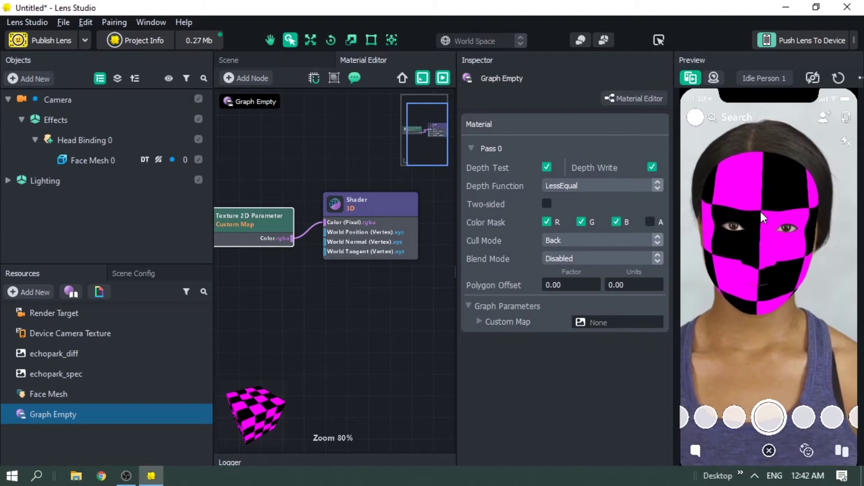
Import wood.png from the Desktop into the project resources
left_click(40, 291)
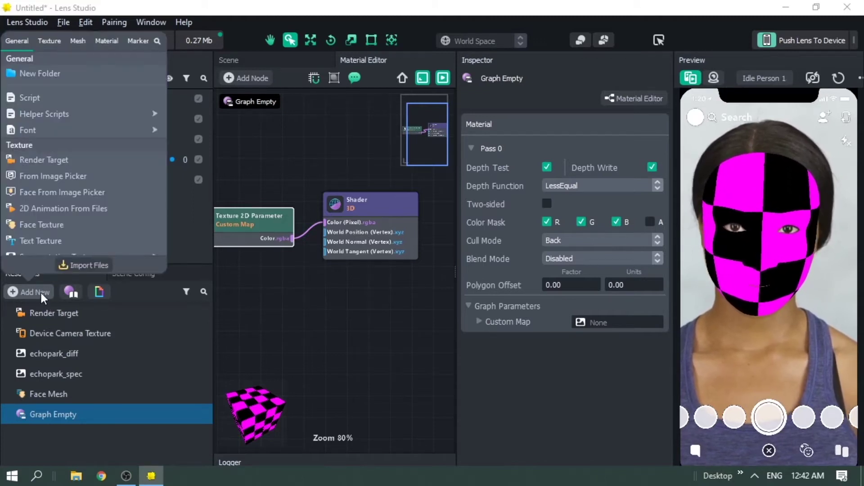
left_click(79, 266)
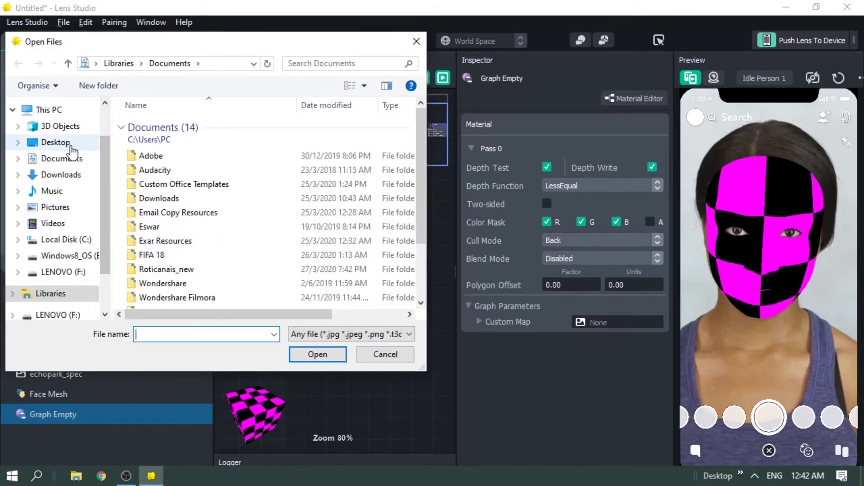
left_click(49, 142)
scroll(190, 216, "down", 3)
scroll(190, 218, "down", 3)
left_click(157, 284)
left_click(323, 357)
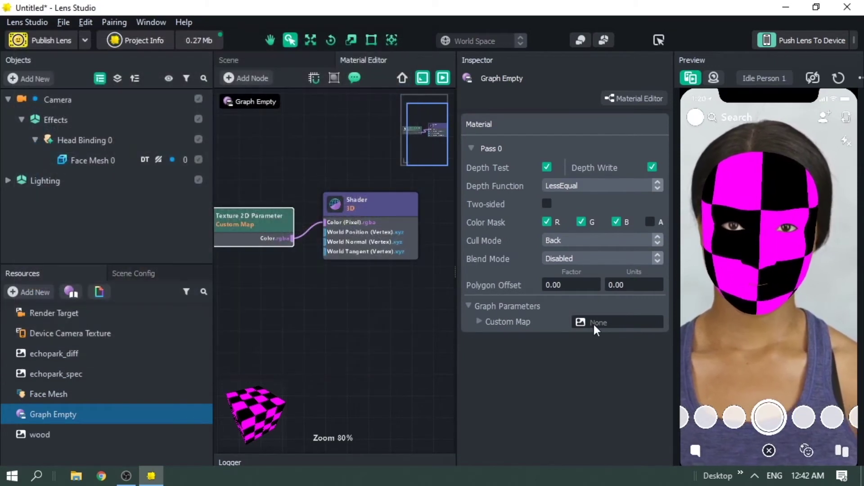
Set the material's Custom Map to the wood texture
left_click(593, 322)
double_click(350, 188)
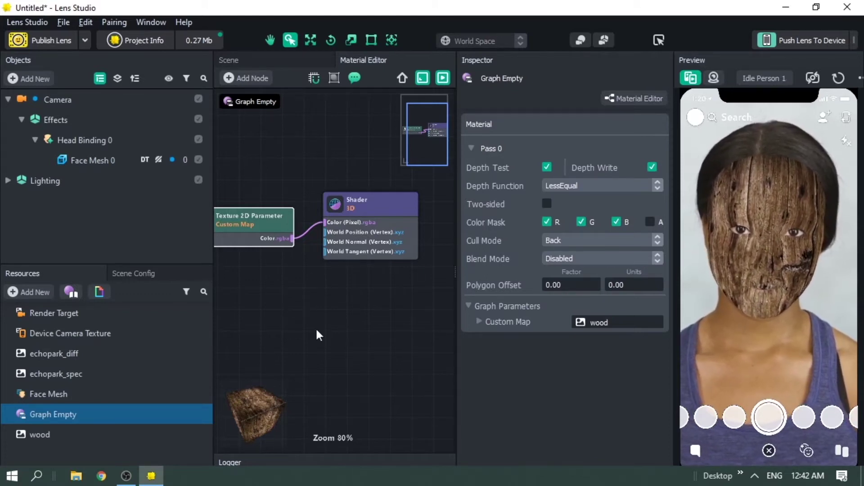
scroll(317, 331, "down", 1)
middle_click_drag(315, 326, 355, 280)
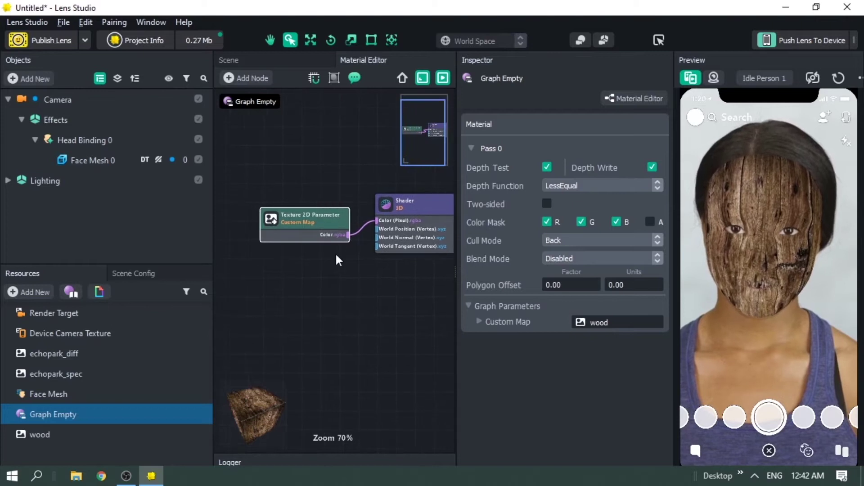
Retitle the texture parameter 'Base Tex' and delete its link to the Shader
double_click(317, 218)
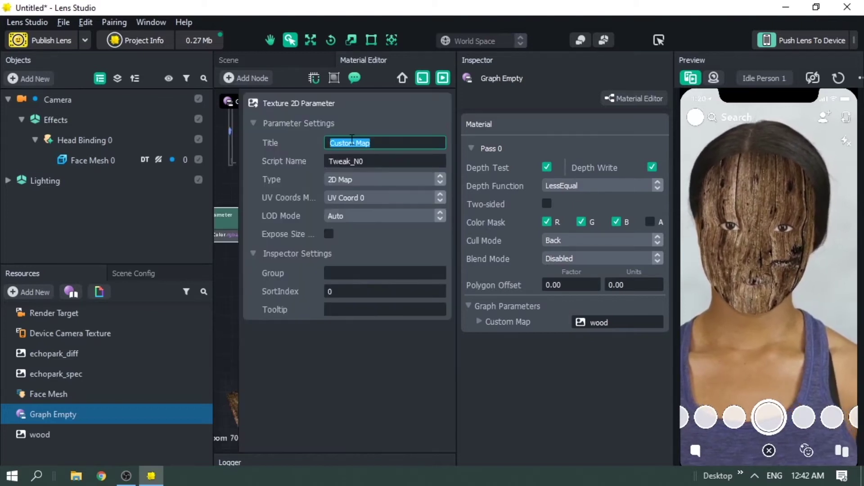
type("Base ")
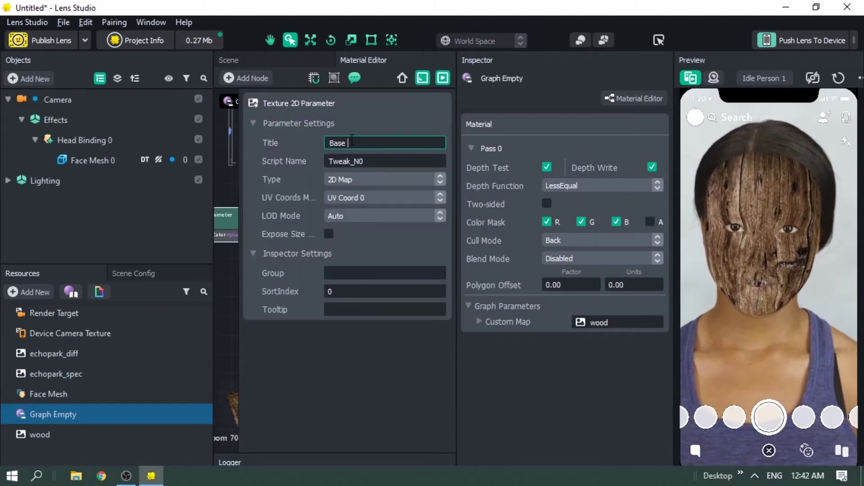
type("co")
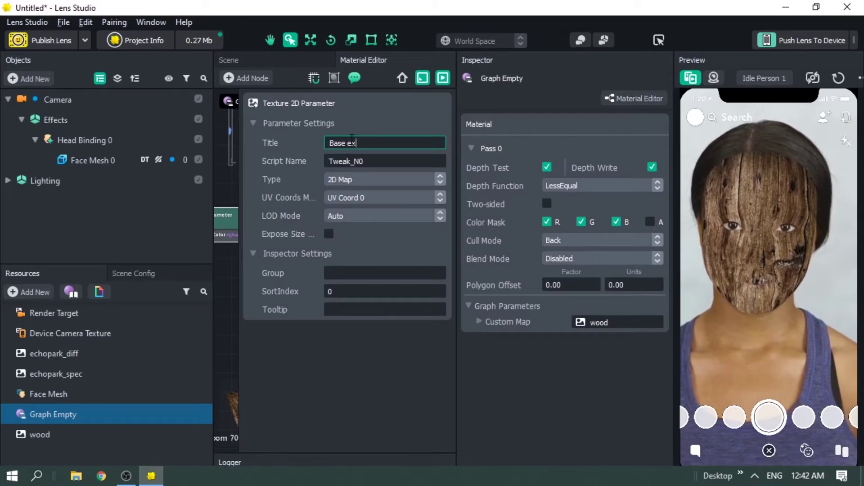
key("BackSpace")
key("BackSpace")
type("T")
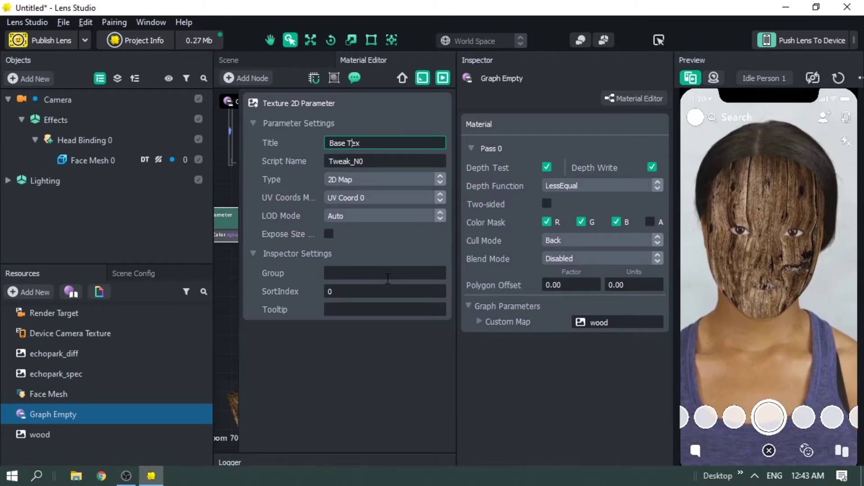
left_click(238, 254)
left_click_drag(326, 215, 285, 199)
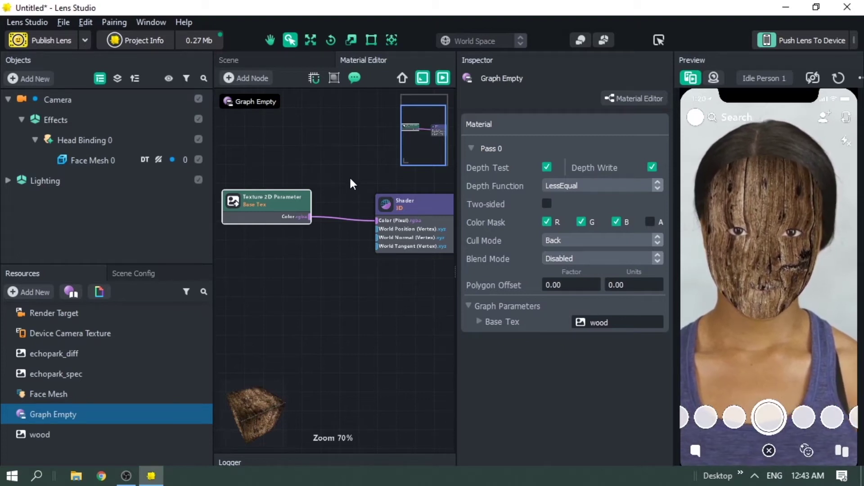
key("Delete")
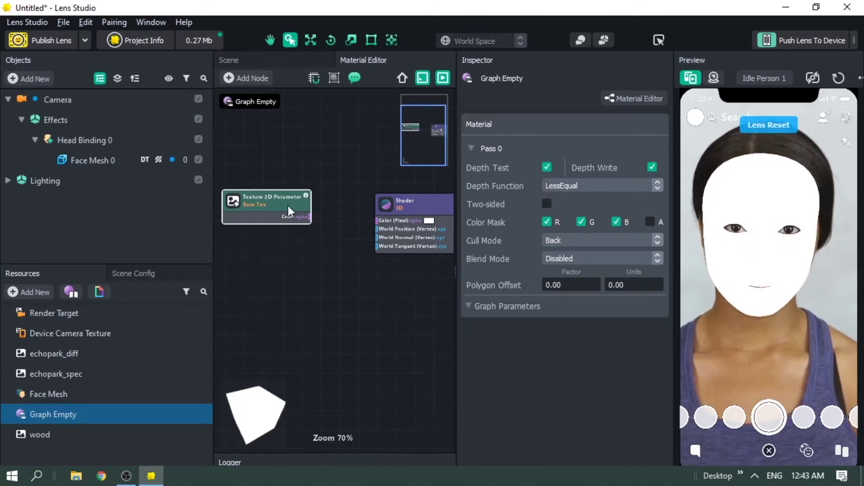
Switch the Base Tex texture to custom UV coordinates and reframe the graph around it
left_click_drag(288, 206, 315, 169)
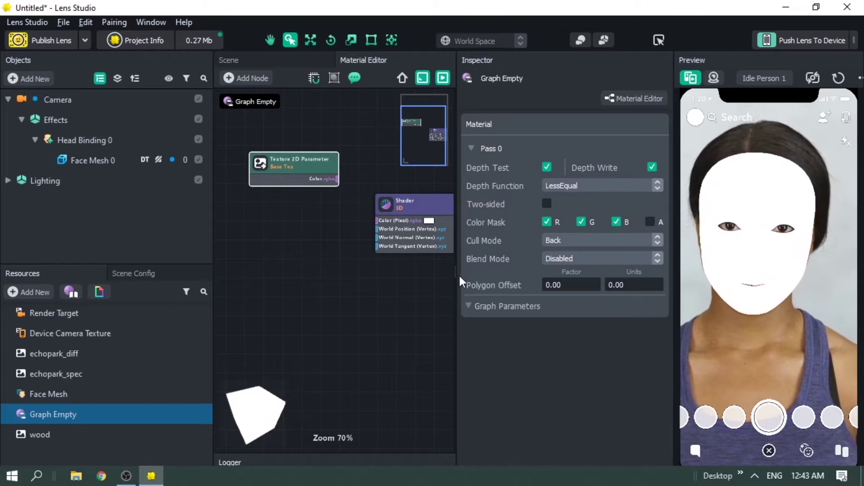
left_click_drag(366, 283, 239, 279)
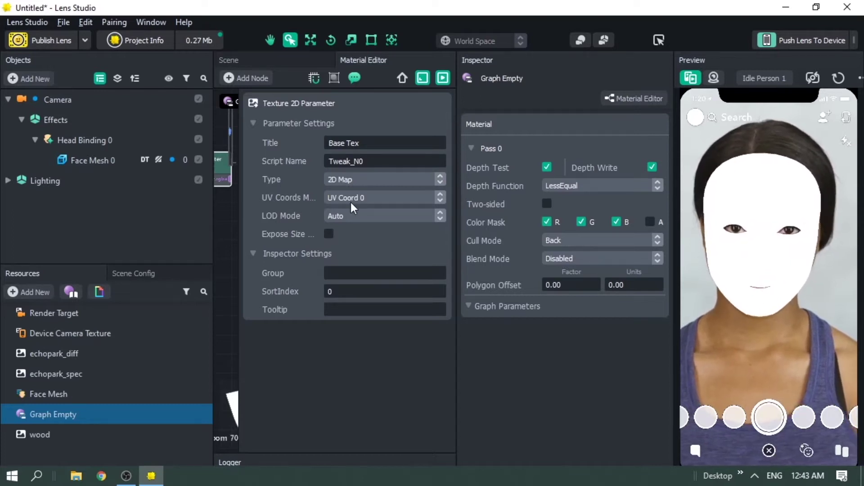
left_click(376, 198)
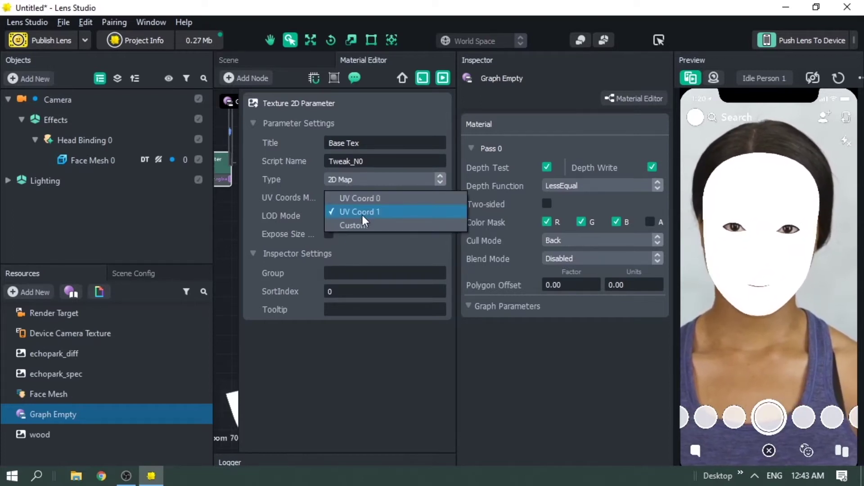
left_click(353, 226)
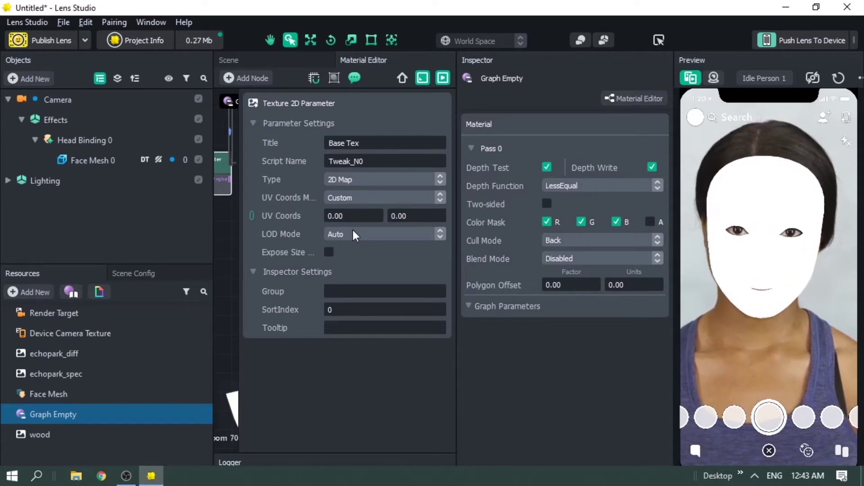
left_click(237, 229)
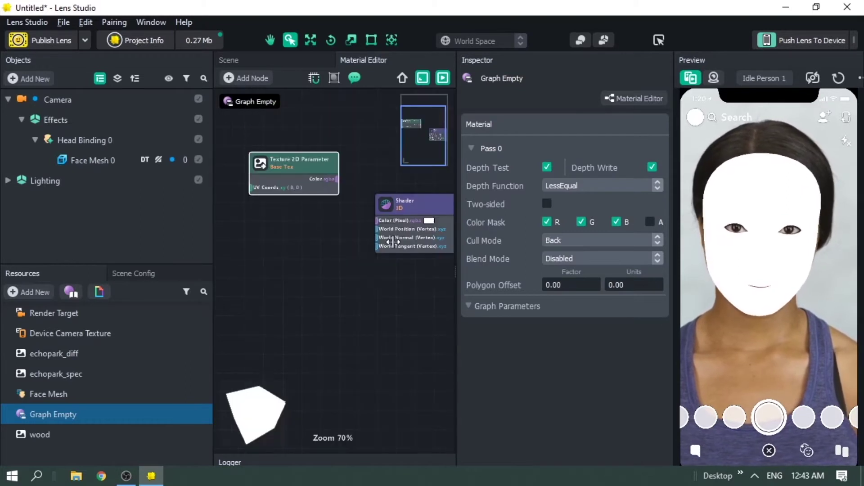
scroll(269, 205, "up", 5)
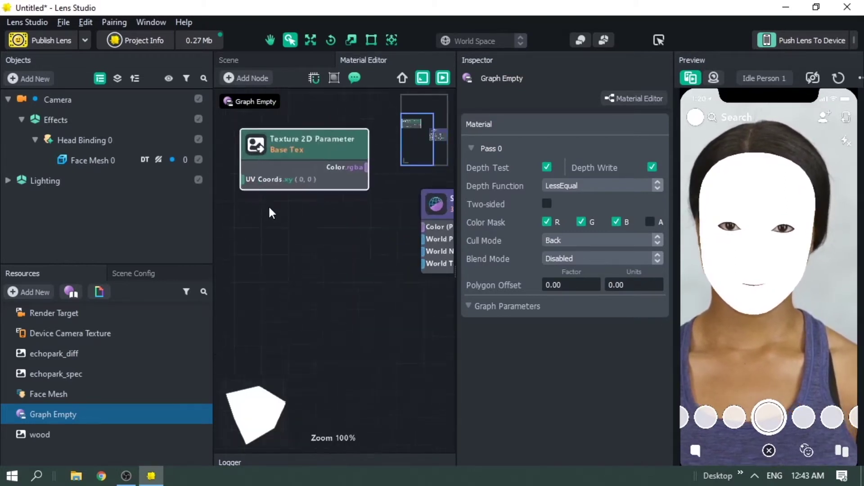
middle_click_drag(268, 213, 355, 253)
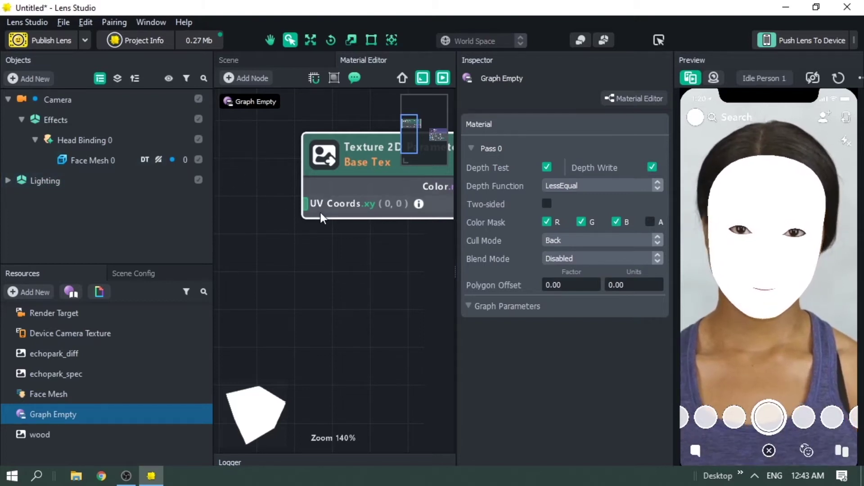
scroll(325, 270, "down", 2)
middle_click_drag(351, 262, 356, 211)
scroll(338, 209, "down", 3)
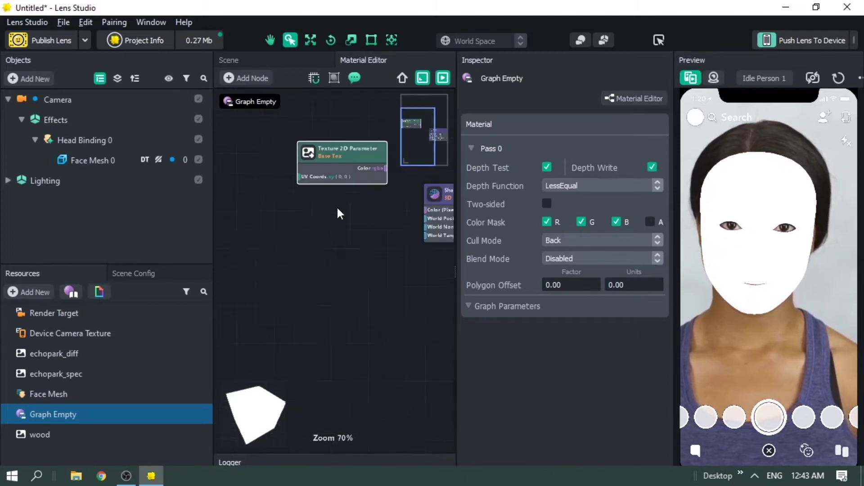
Add a Surface (UV Coord 0) node via 'UV' search and place it beside the texture node
right_click(288, 221)
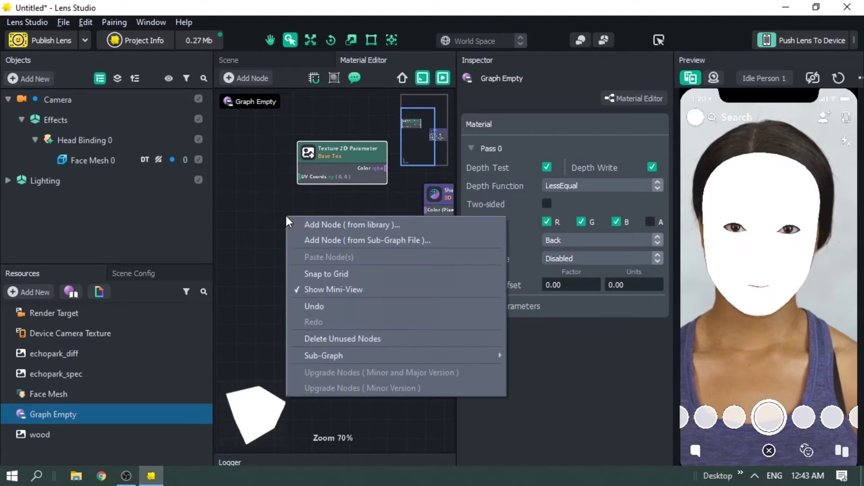
left_click(312, 229)
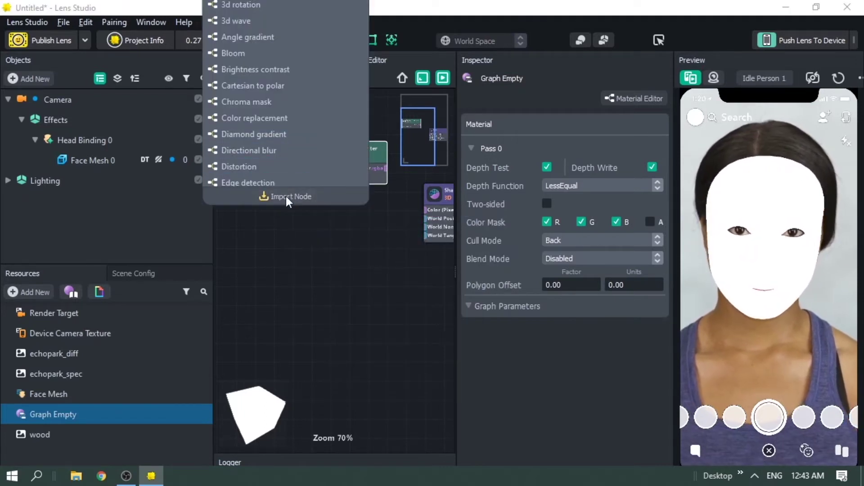
left_click(287, 253)
right_click(310, 343)
left_click(347, 170)
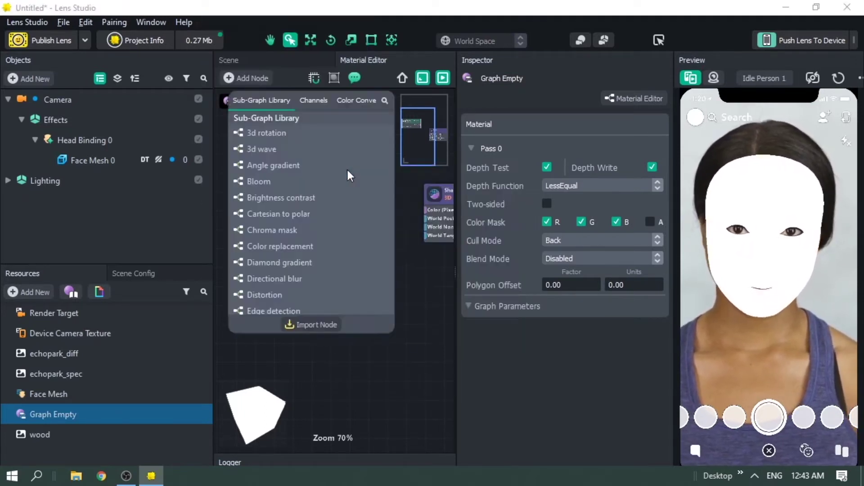
scroll(317, 199, "down", 10)
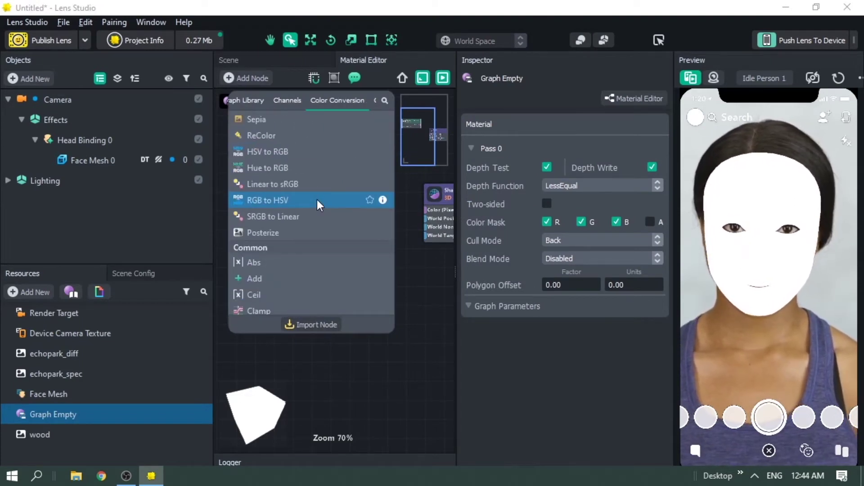
type("UV")
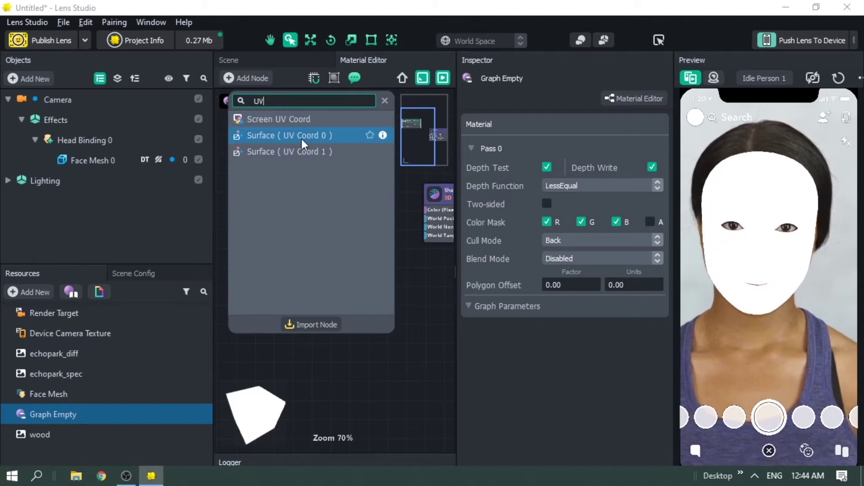
left_click(302, 138)
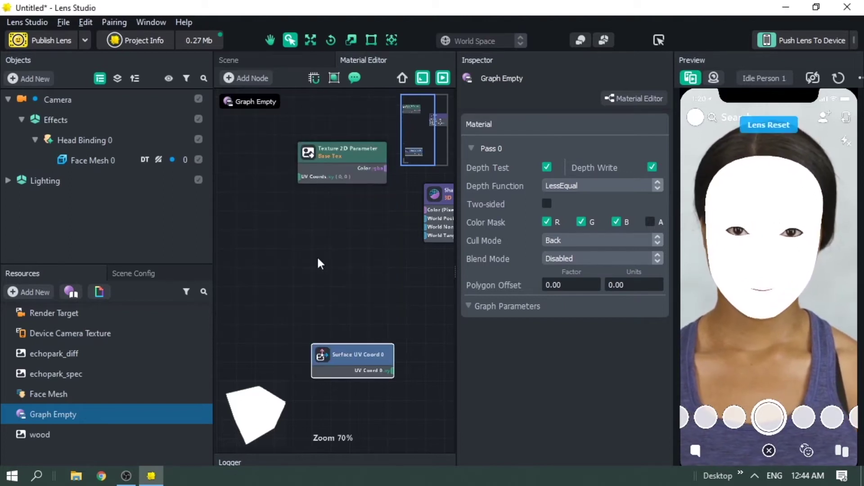
left_click_drag(355, 355, 318, 177)
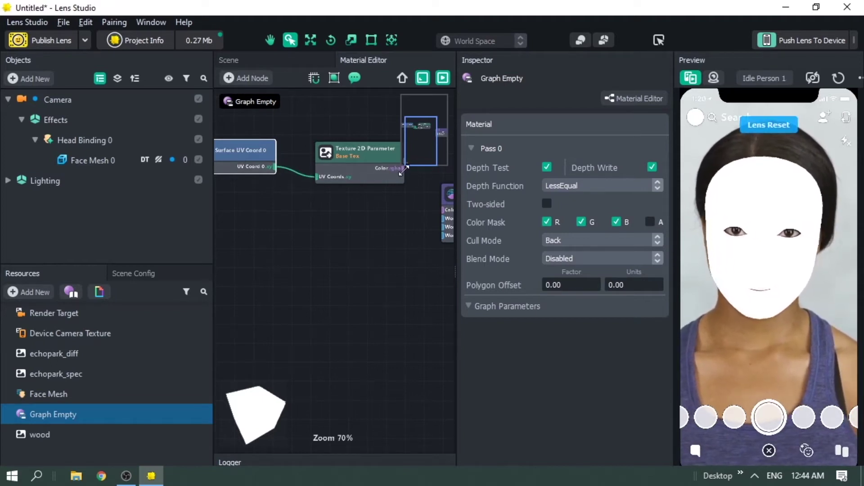
Wire the Base Tex colour back into the Shader colour, restoring the wood grain
scroll(390, 217, "up", 1)
scroll(392, 224, "down", 3)
left_click_drag(400, 182, 428, 213)
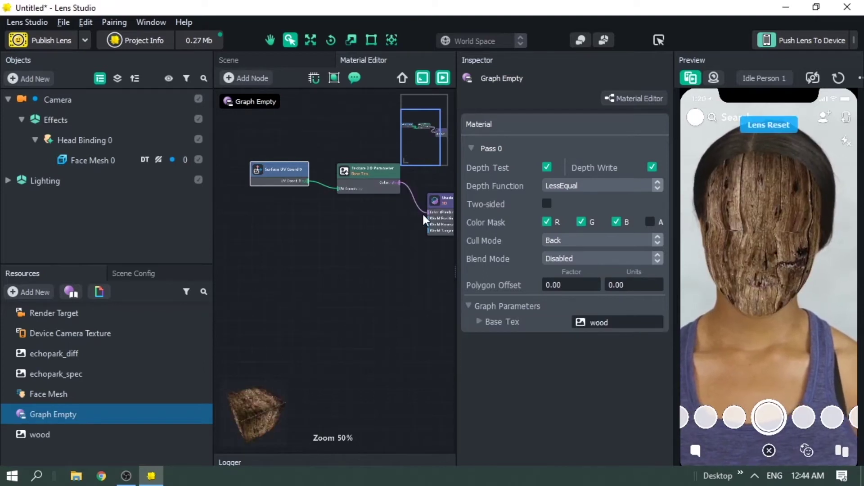
scroll(279, 170, "up", 5)
middle_click_drag(349, 233, 321, 243)
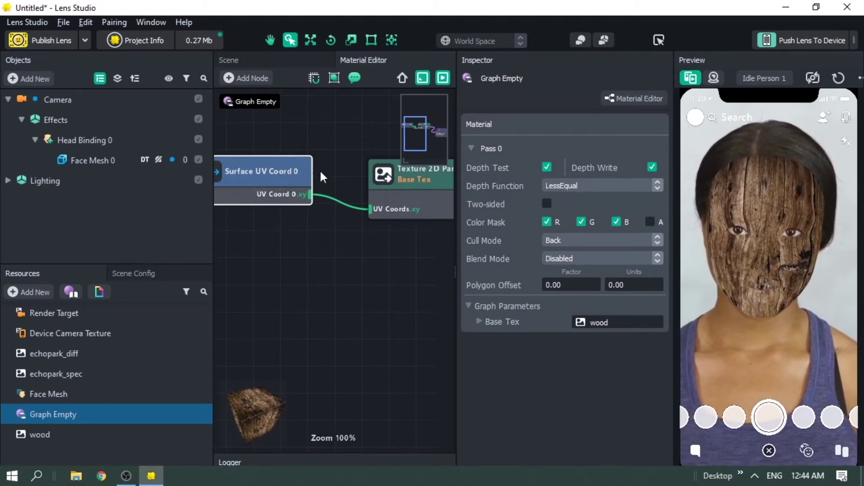
mouse_move(269, 172)
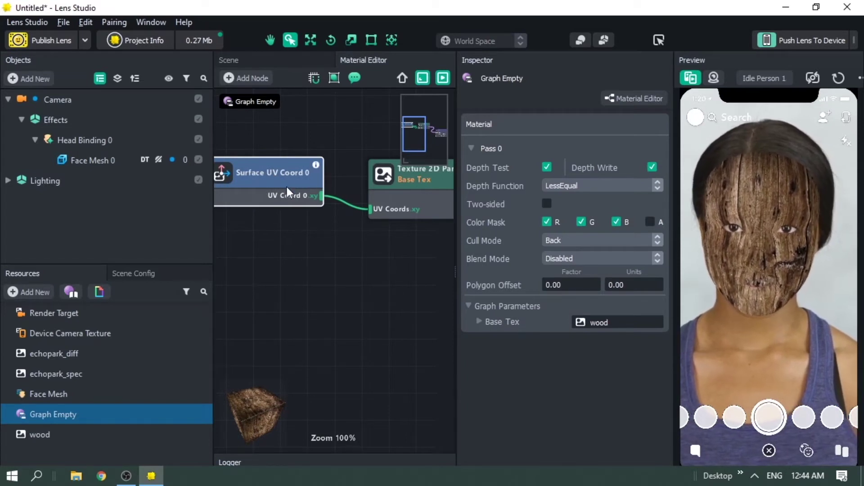
scroll(306, 177, "up", 5)
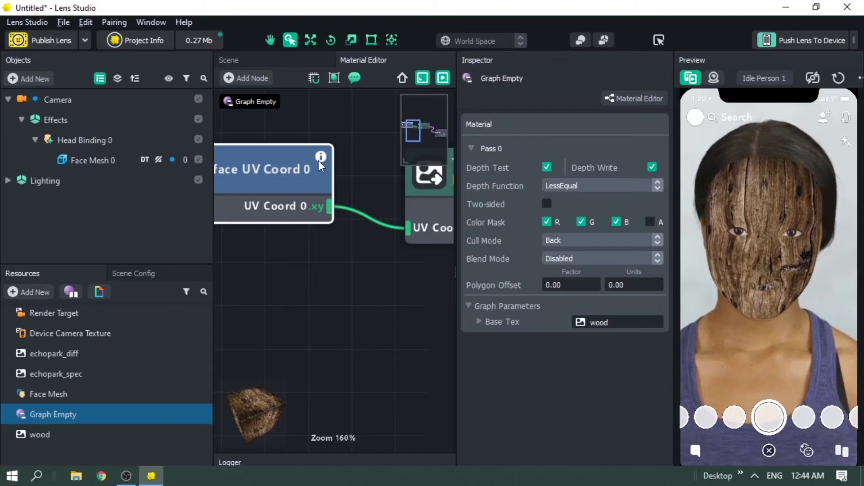
mouse_move(322, 156)
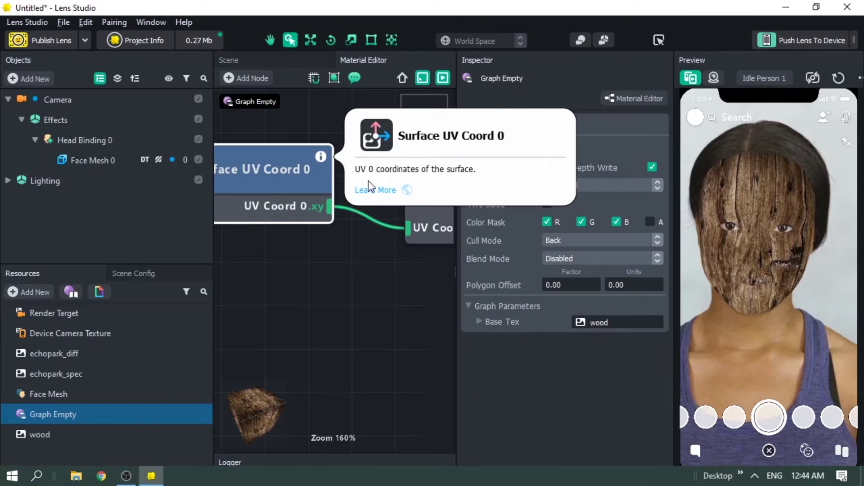
scroll(296, 276, "down", 2)
middle_click_drag(294, 271, 325, 256)
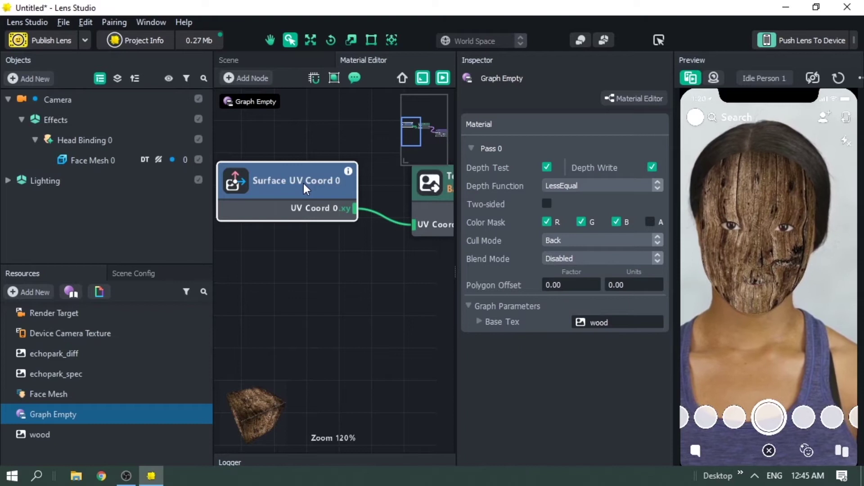
Move the Surface UV Coord 0 node left while keeping its UV Coords link
left_click_drag(315, 179, 312, 179)
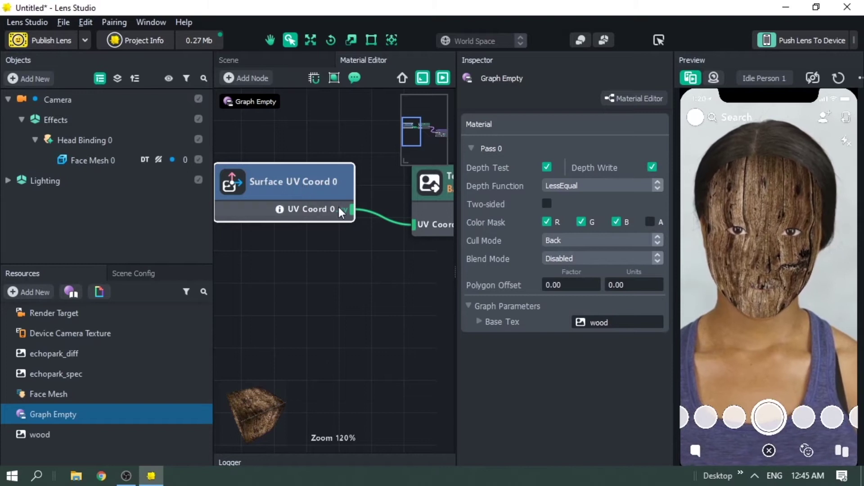
scroll(315, 209, "down", 2)
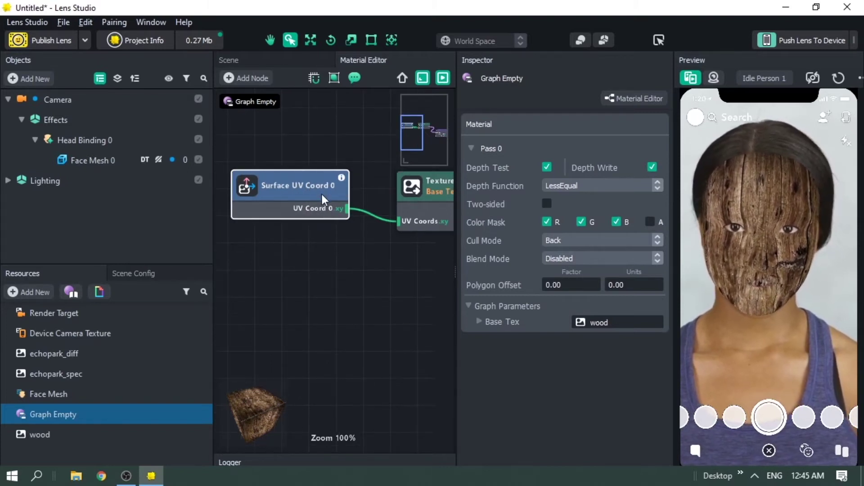
left_click_drag(324, 190, 310, 194)
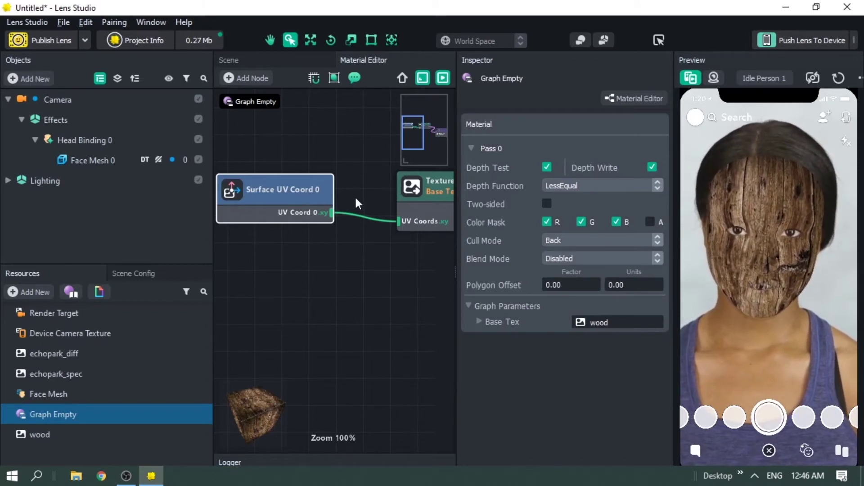
Disconnect the surface UVs from the texture's UV Coords and rearrange the Base Tex and UV nodes
left_click_drag(399, 221, 360, 252)
scroll(303, 258, "down", 3)
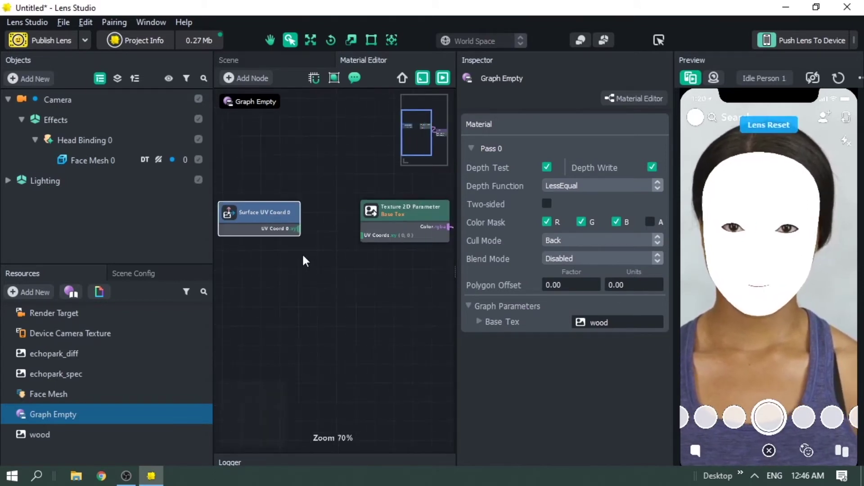
middle_click_drag(303, 258, 318, 235)
scroll(295, 197, "up", 2)
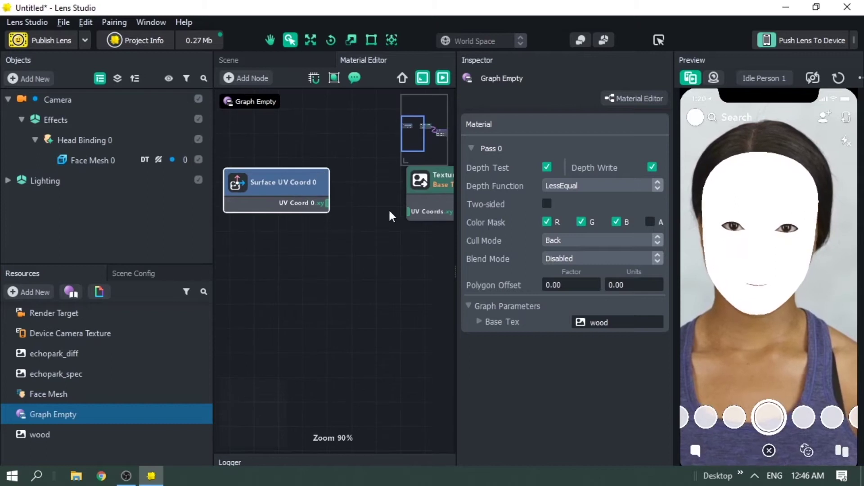
left_click_drag(436, 184, 411, 157)
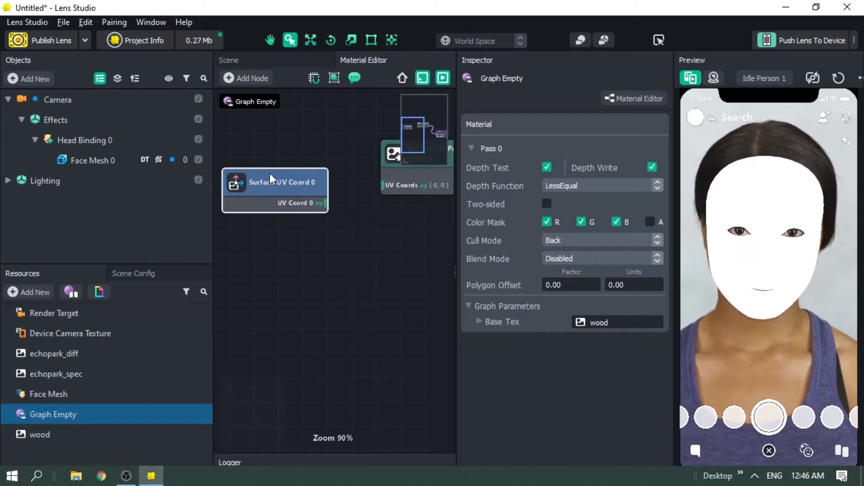
left_click_drag(269, 174, 241, 179)
scroll(274, 260, "down", 3)
middle_click_drag(274, 259, 293, 218)
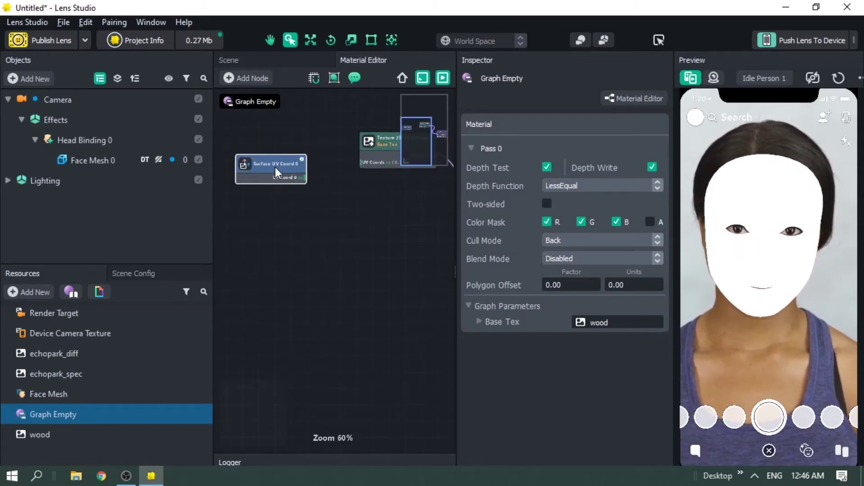
left_click_drag(275, 168, 274, 202)
scroll(274, 202, "up", 4)
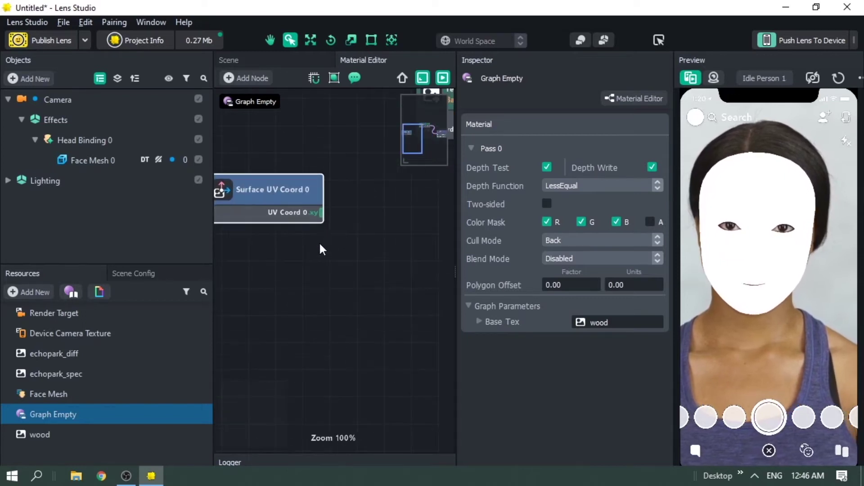
Add a Subtract node below the UV node and wire Surface UV Coord 0 into its A input
right_click(303, 266)
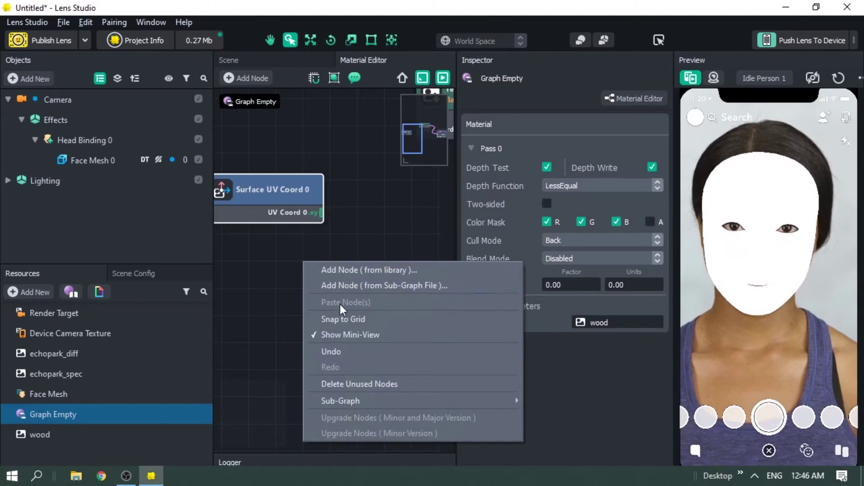
left_click(367, 270)
type("s")
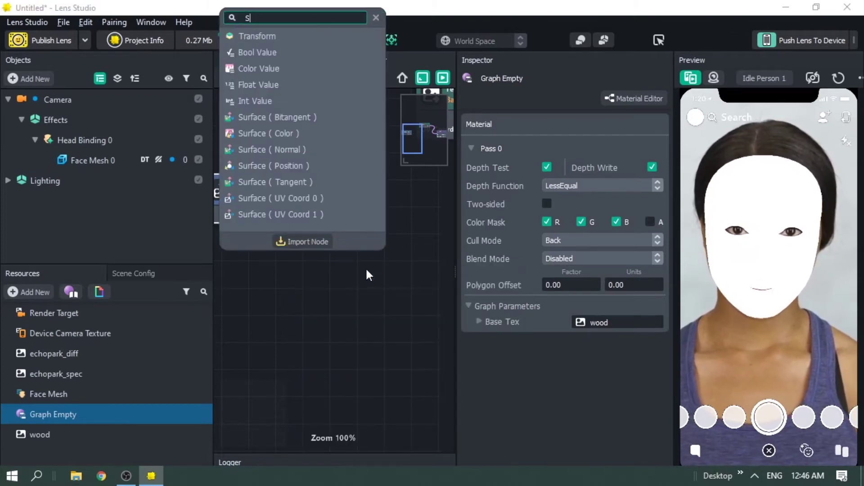
scroll(287, 145, "up", 2)
scroll(286, 142, "up", 3)
scroll(286, 142, "down", 2)
type("UB")
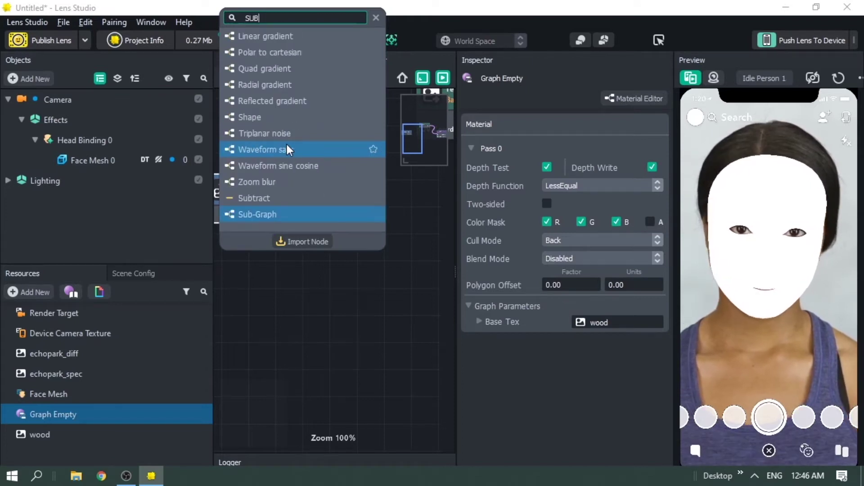
left_click(275, 198)
left_click_drag(342, 274, 363, 266)
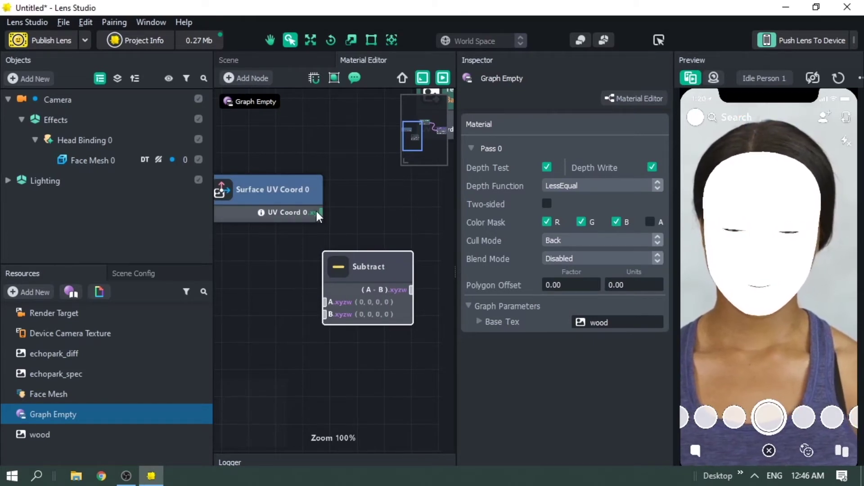
left_click_drag(322, 212, 320, 310)
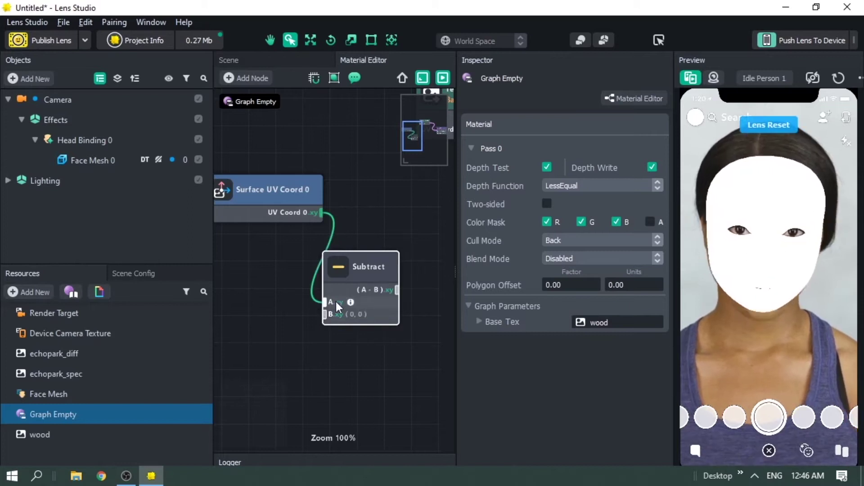
left_click_drag(288, 195, 258, 203)
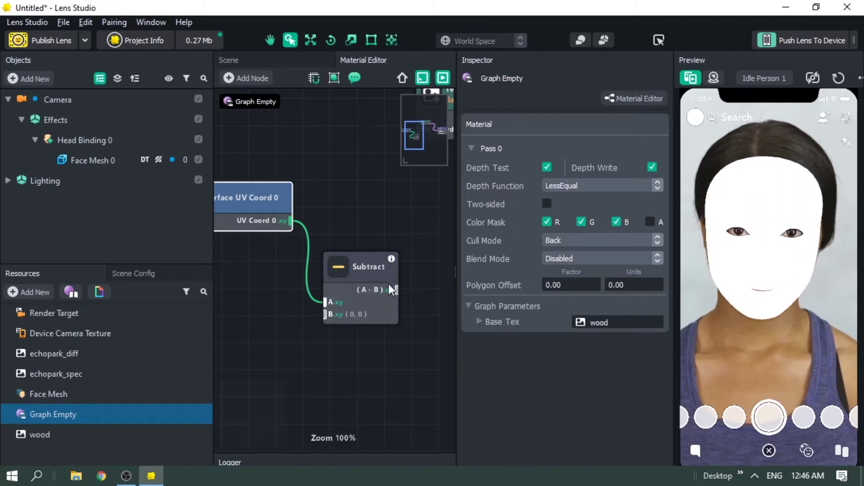
mouse_move(390, 260)
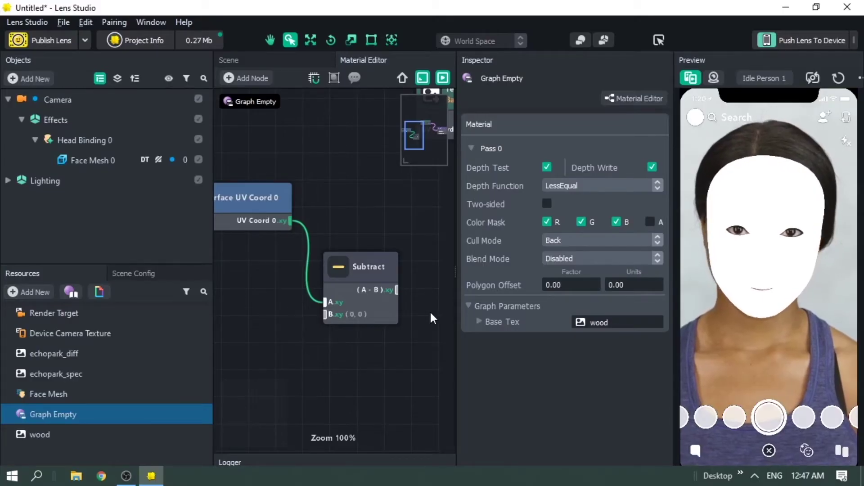
Nudge the Subtract node up and remove the UV Coord link into its A input
left_click(355, 265)
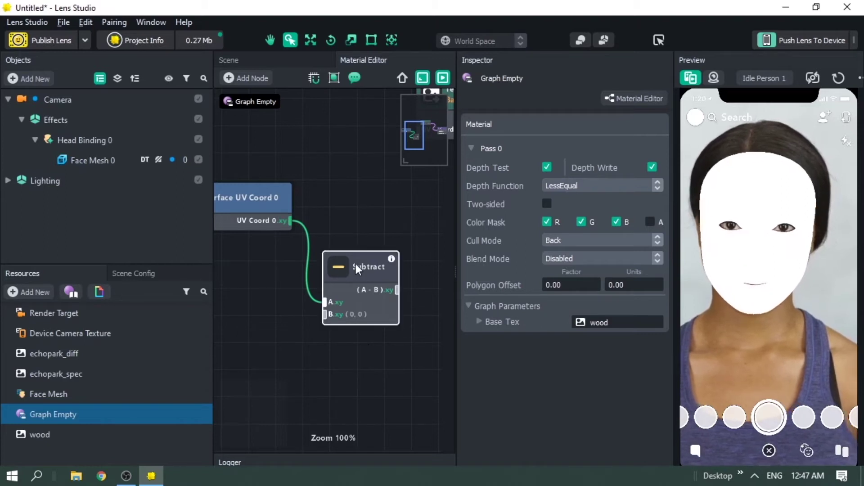
scroll(345, 313, "up", 5)
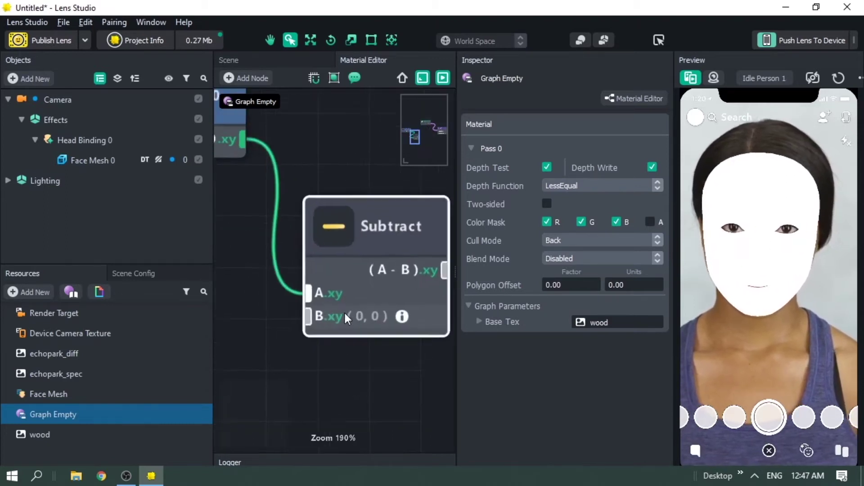
scroll(343, 373, "down", 5)
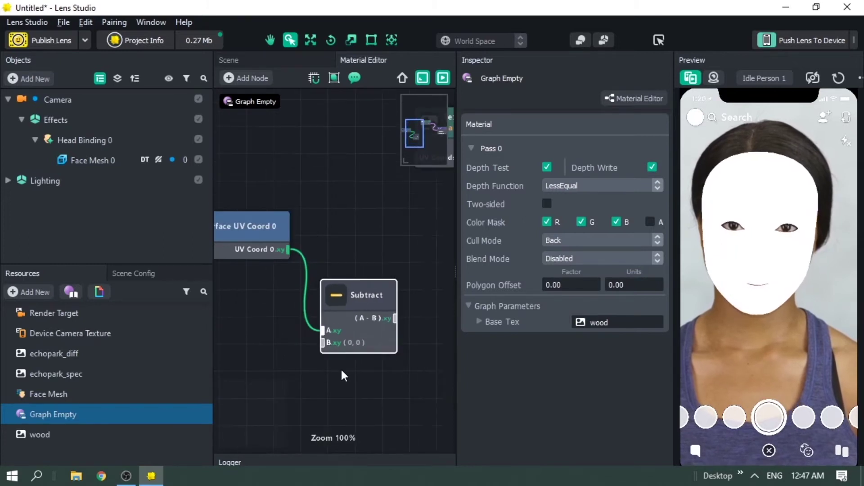
left_click_drag(358, 295, 365, 281)
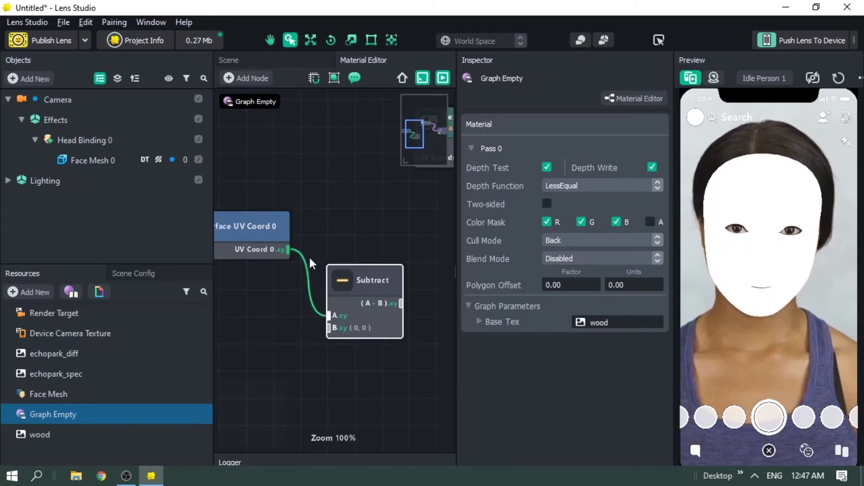
left_click_drag(311, 250, 254, 325)
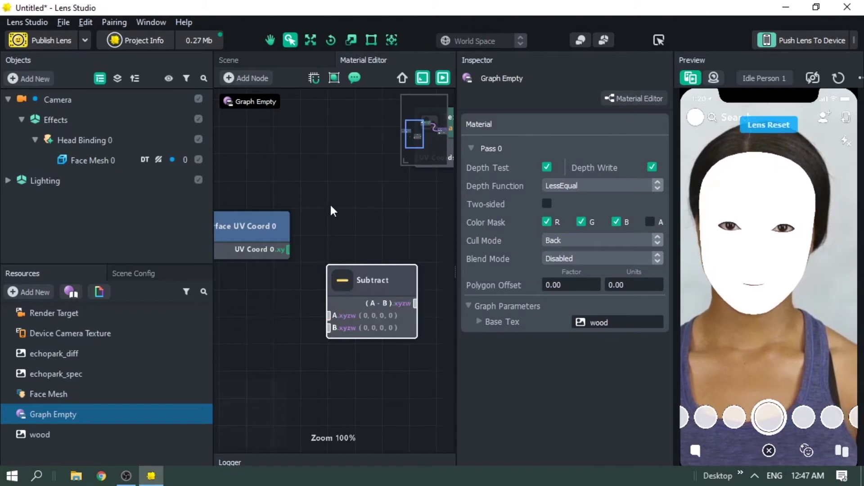
Add a Channels (Split) node beside UV Coord and connect Surface UV Coord 0 into it
right_click(332, 206)
left_click(349, 213)
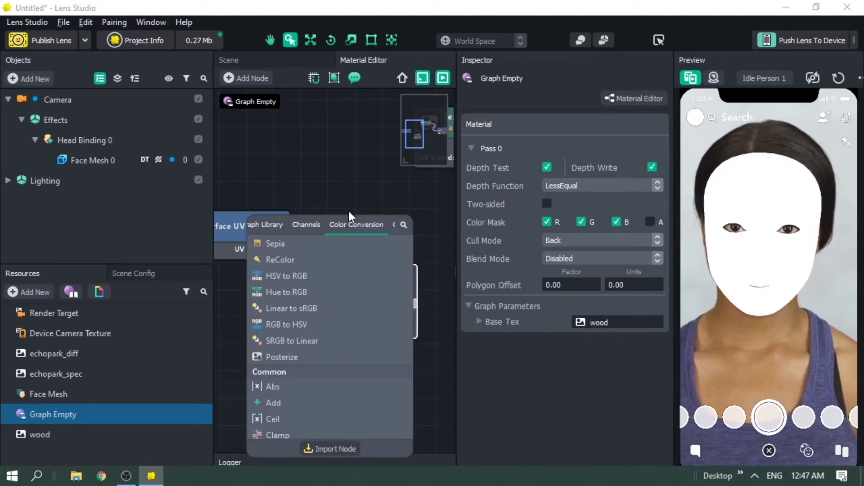
type("SPL")
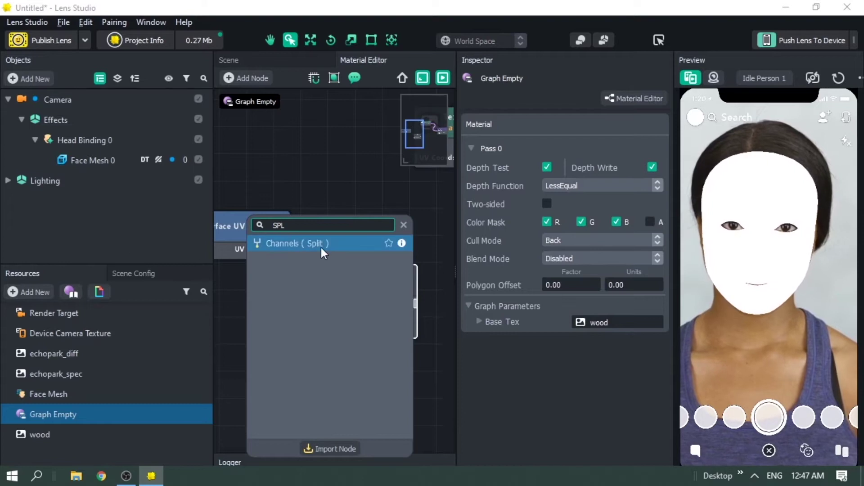
left_click(321, 243)
left_click_drag(370, 220, 352, 155)
scroll(247, 234, "down", 3)
left_click_drag(247, 233, 238, 236)
left_click_drag(325, 196, 309, 202)
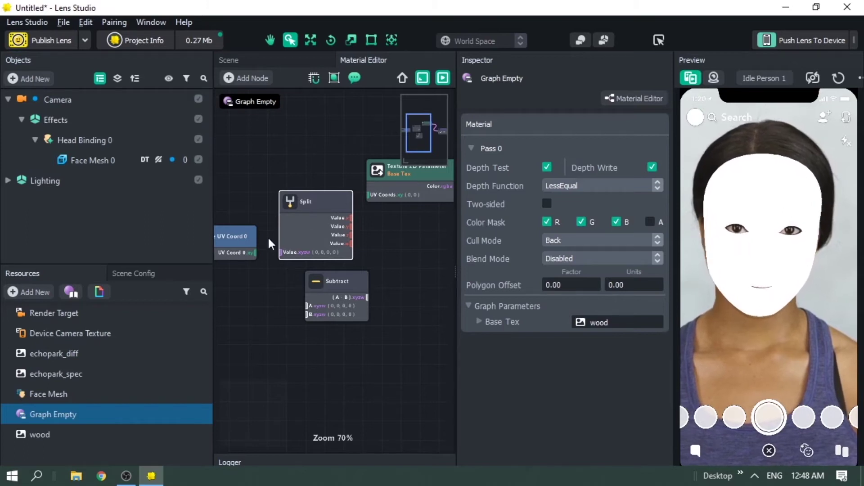
left_click_drag(255, 253, 283, 253)
scroll(306, 238, "up", 5)
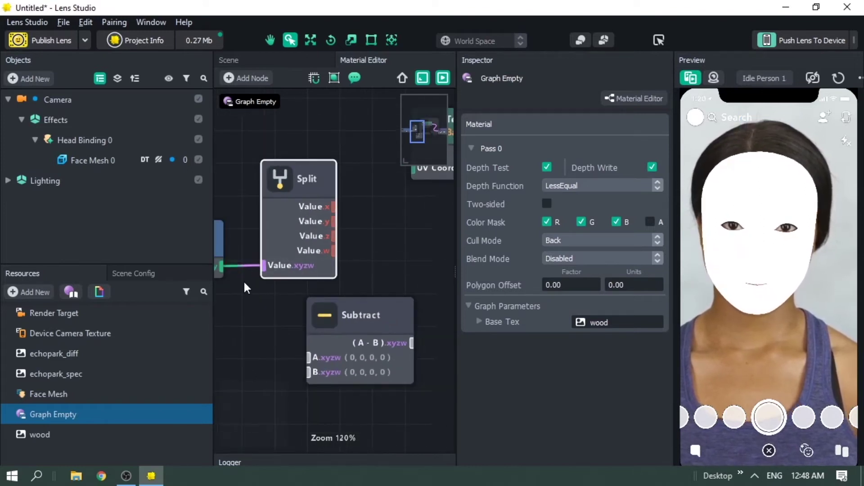
middle_click_drag(239, 286, 263, 274)
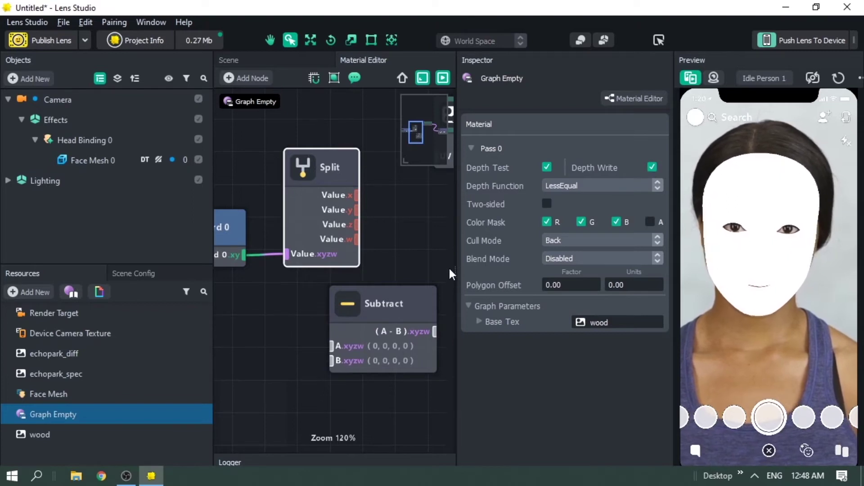
Disable the Split node's third output dimension and feed its y value into Subtract's A input
left_click_drag(450, 272, 330, 271)
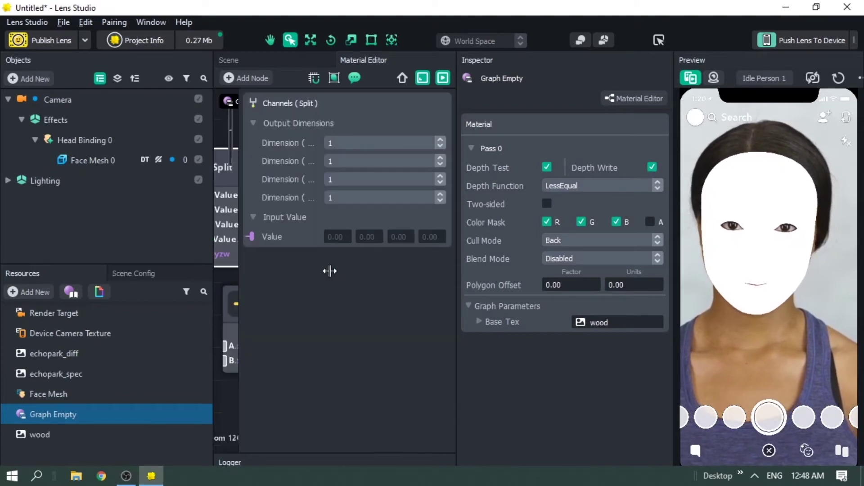
left_click(428, 178)
left_click(405, 209)
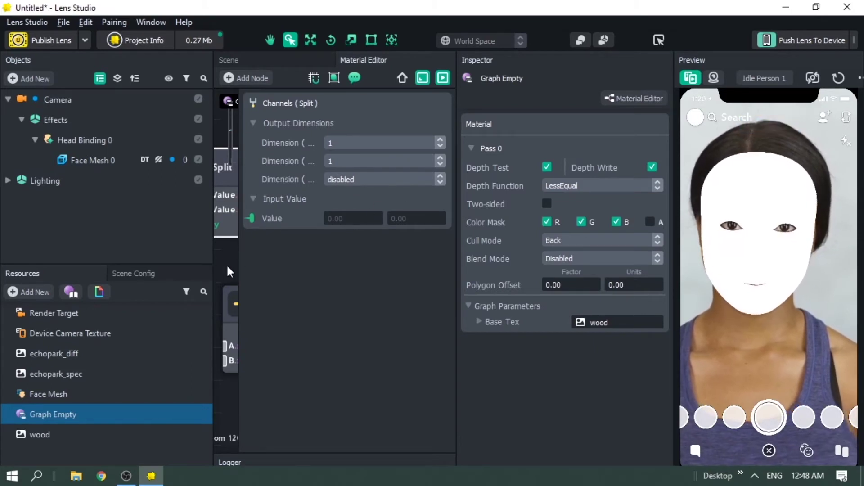
left_click_drag(238, 264, 404, 261)
left_click_drag(336, 168, 304, 172)
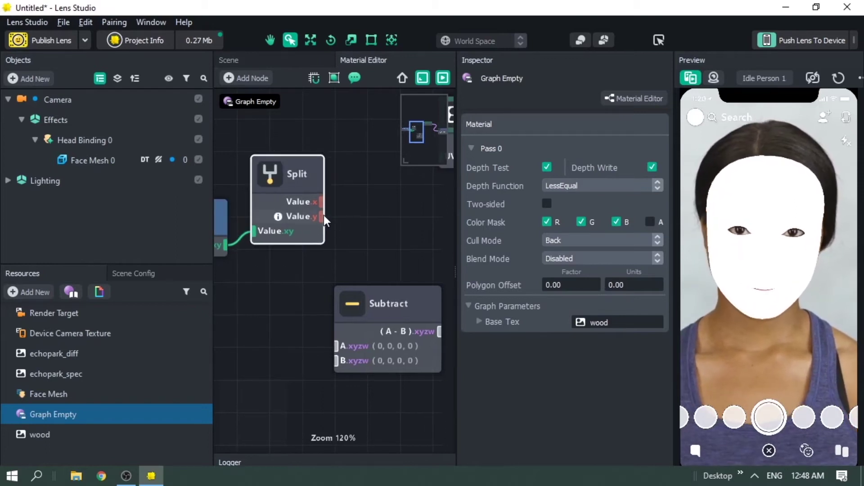
left_click_drag(322, 216, 333, 345)
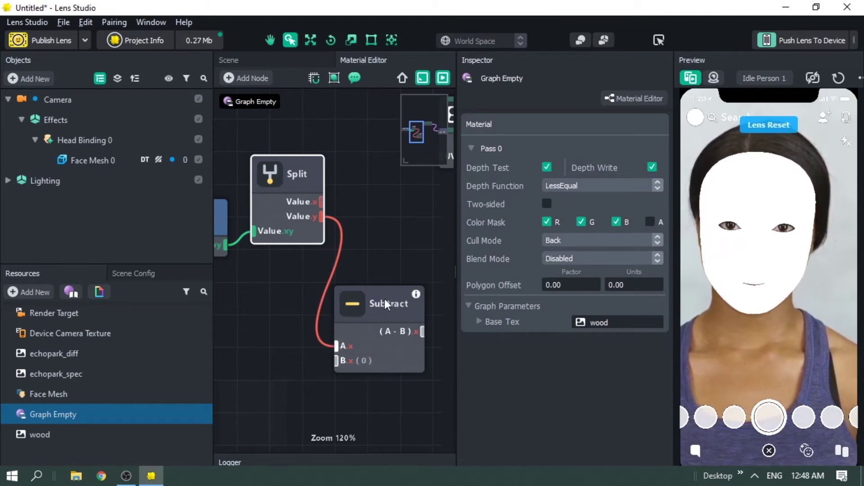
scroll(386, 351, "down", 3)
middle_click_drag(373, 366, 324, 338)
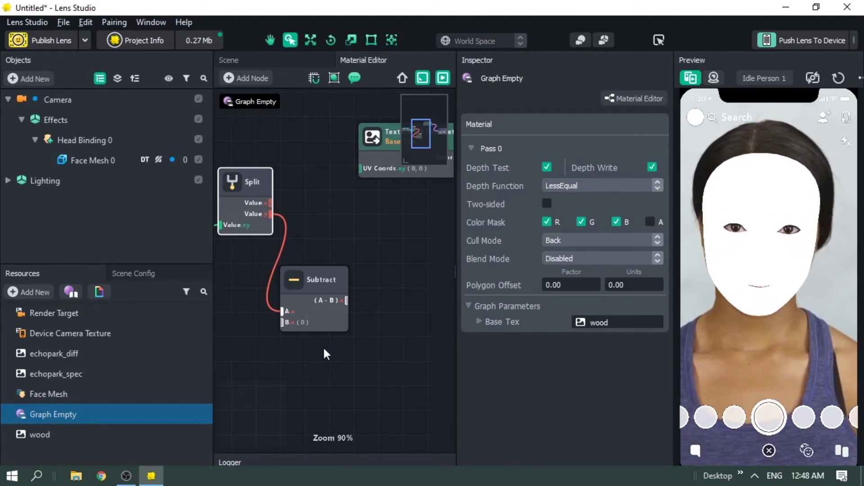
left_click_drag(380, 136, 445, 147)
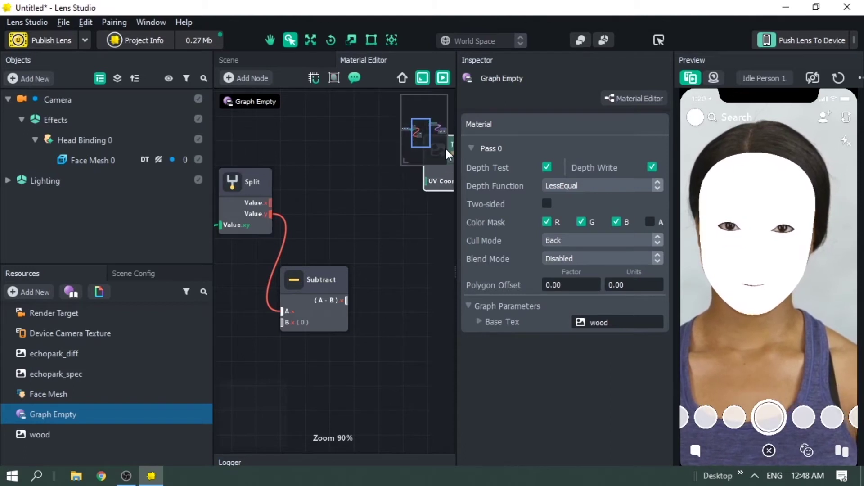
left_click(305, 324)
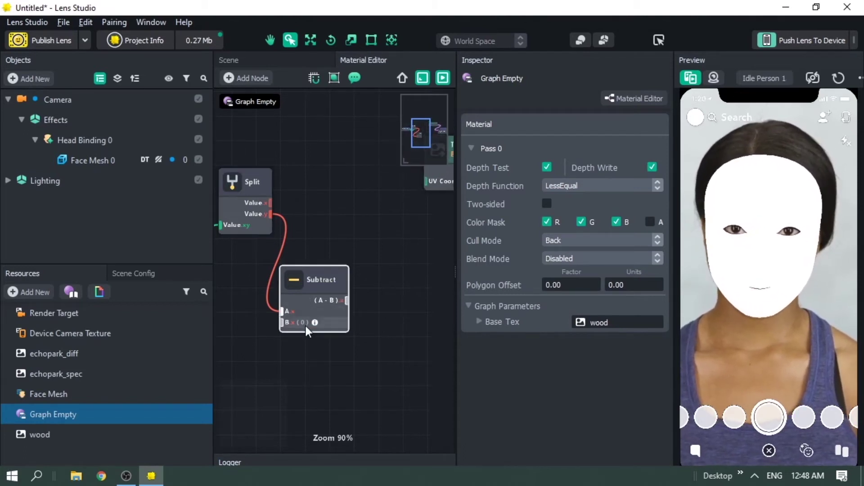
Connect Subtract's output to the wood texture's UV Coords and set Subtract's B to 0.4
left_click_drag(347, 300, 426, 182)
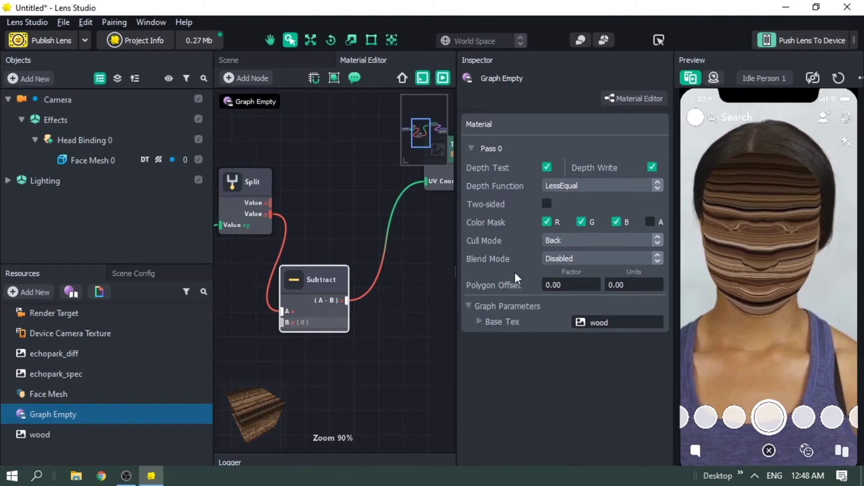
left_click_drag(317, 280, 318, 280)
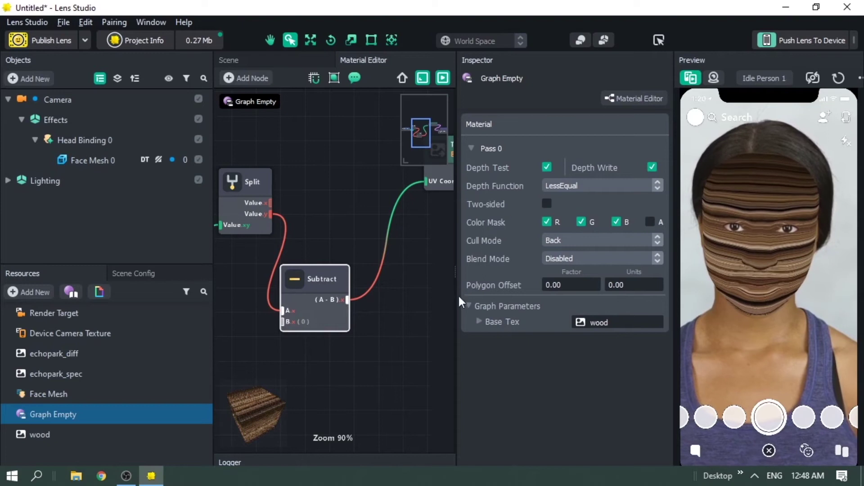
double_click(321, 282)
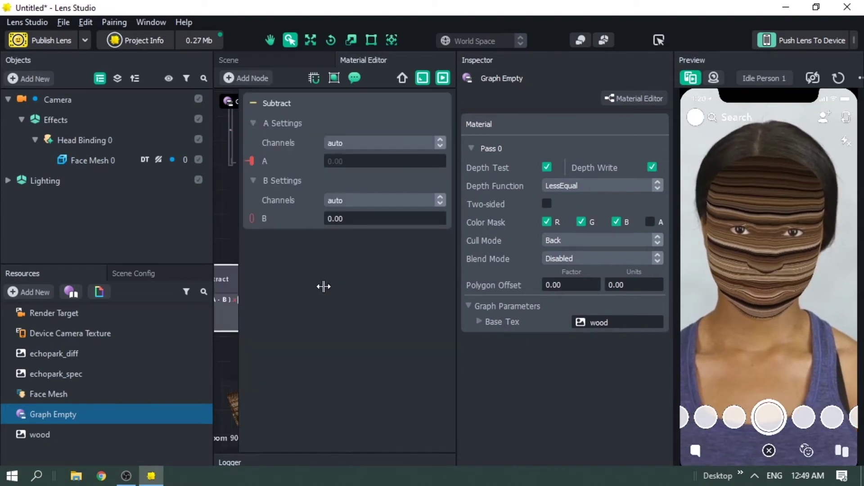
triple_click(392, 220)
type("0.1")
key("Return")
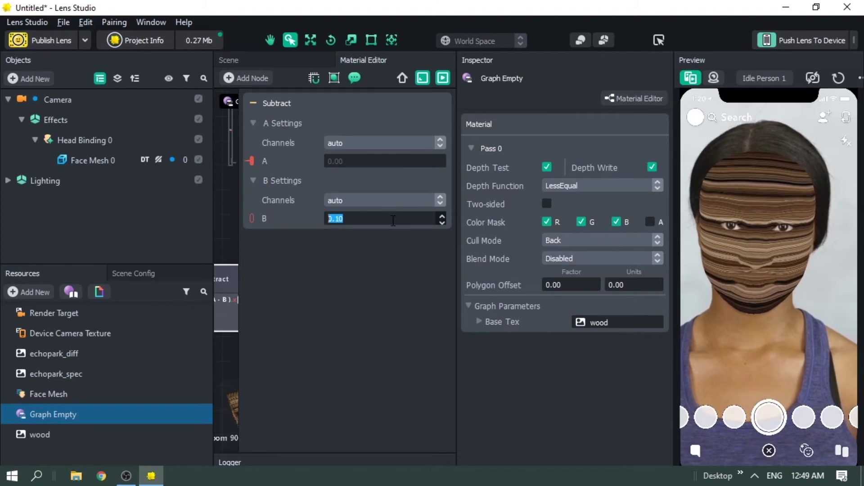
type("0.2")
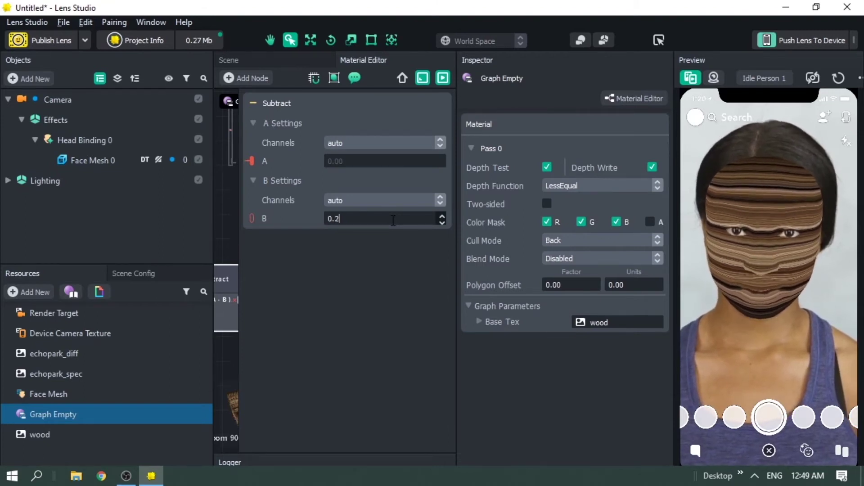
key("Return")
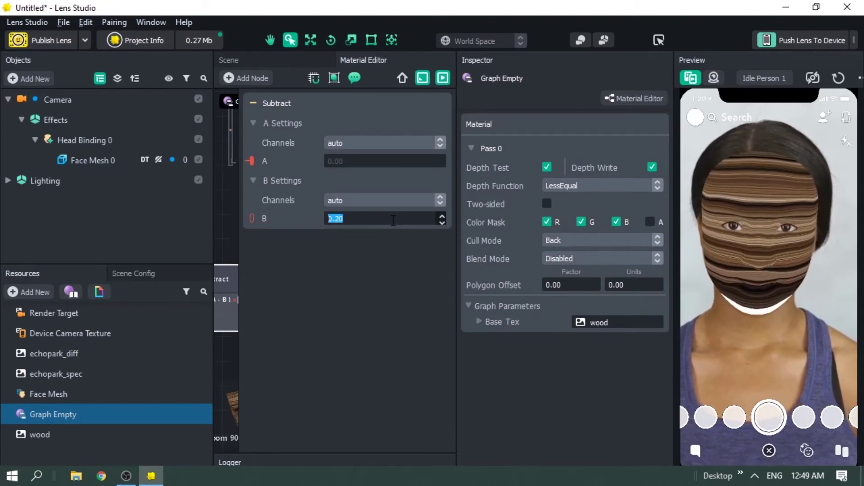
type("0.4")
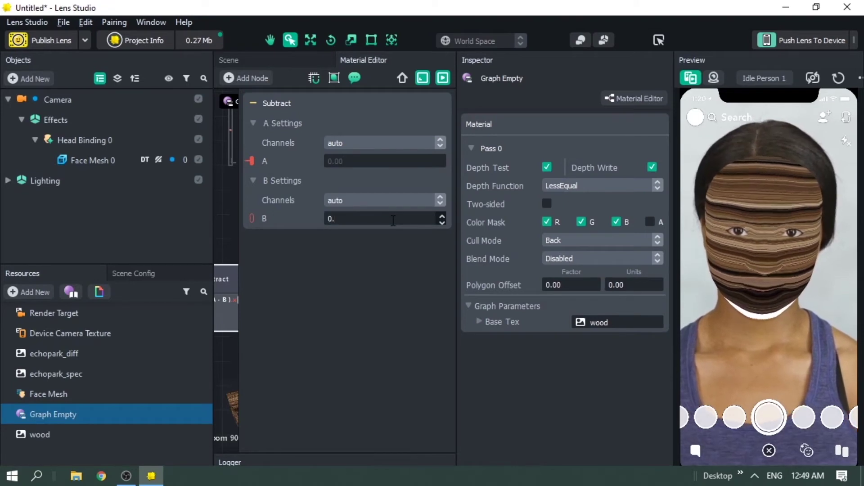
key("Return")
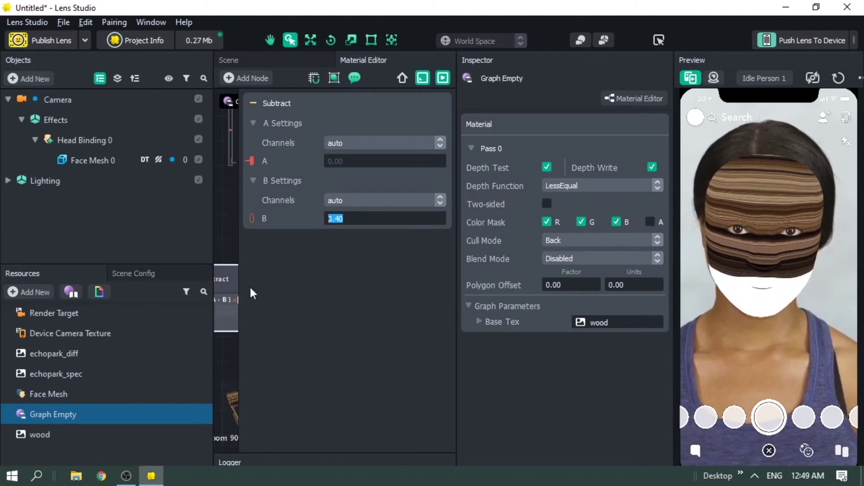
left_click_drag(238, 263, 376, 264)
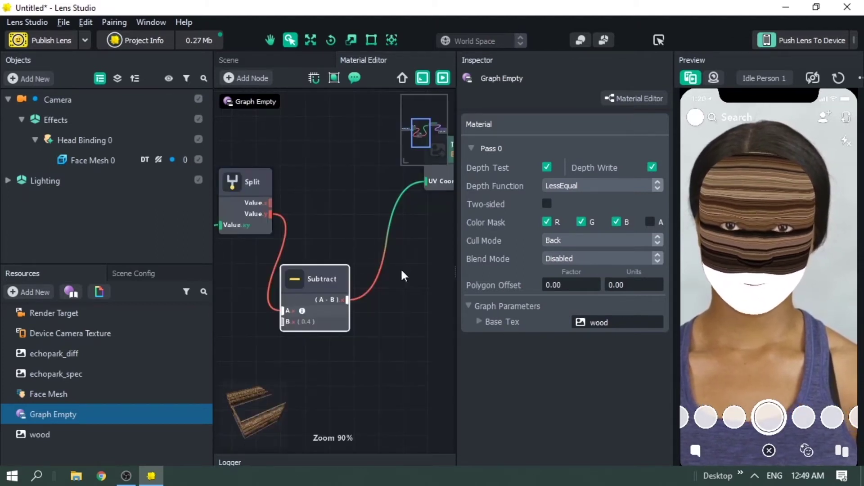
Move the Split node left and delete the wire feeding the texture's UV Coords
middle_click_drag(376, 351, 382, 332)
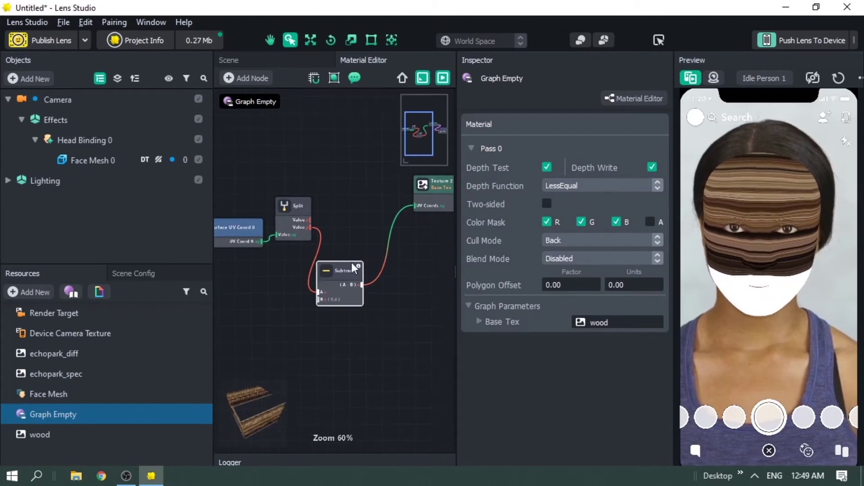
left_click_drag(298, 208, 255, 222)
middle_click_drag(395, 343, 308, 329)
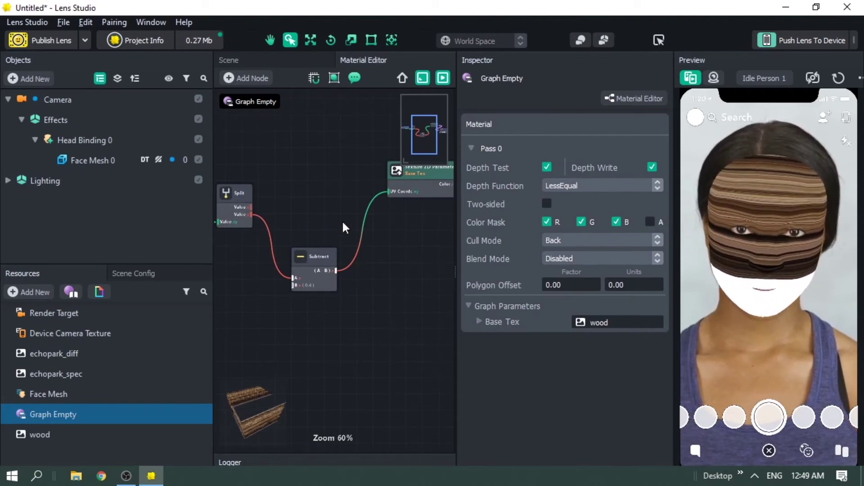
left_click(363, 225)
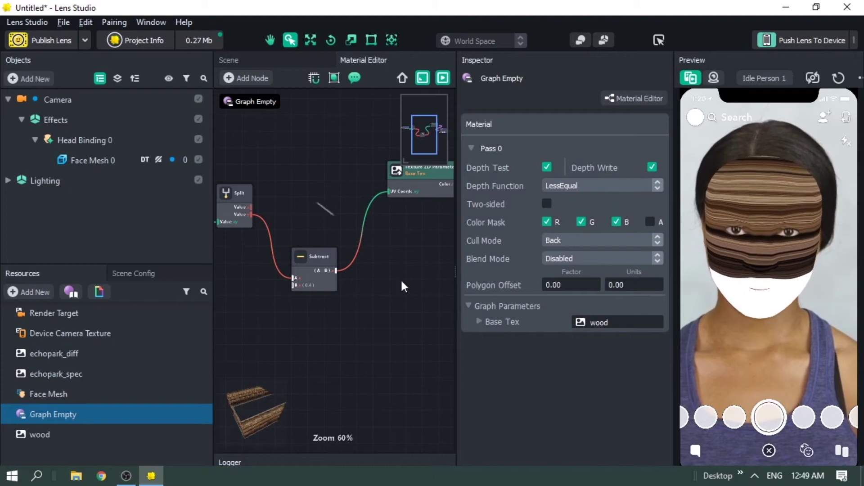
key("Delete")
Add a Channels (Combine) node from the library beside the Split node
right_click(375, 271)
left_click(417, 281)
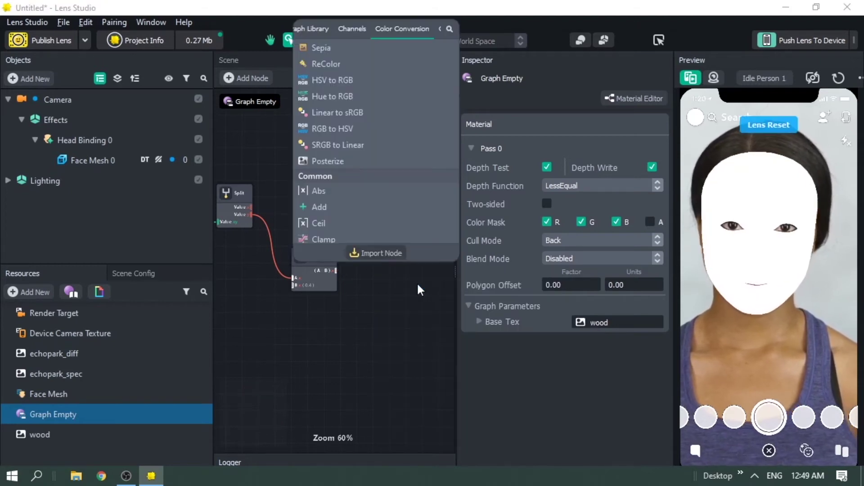
type("COM")
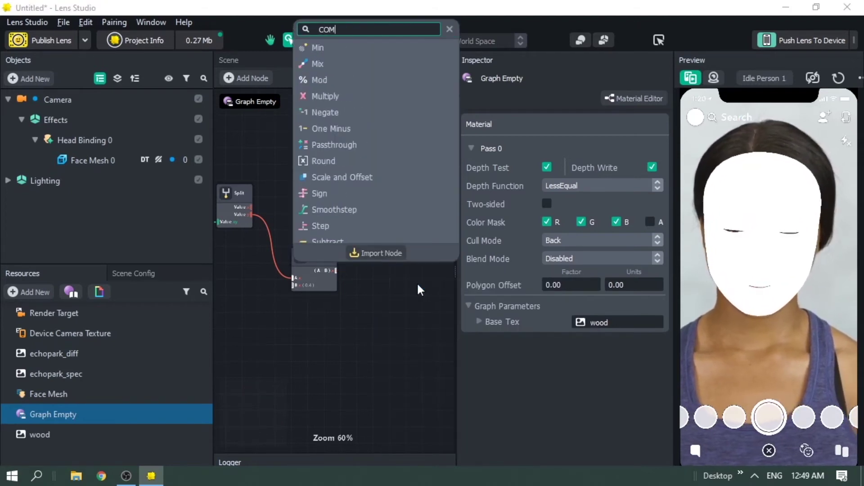
type("B")
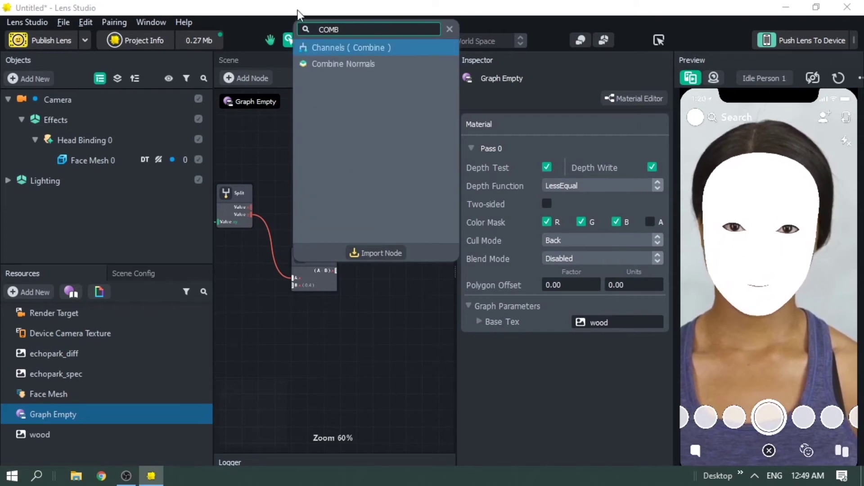
left_click(334, 45)
left_click_drag(394, 276, 317, 143)
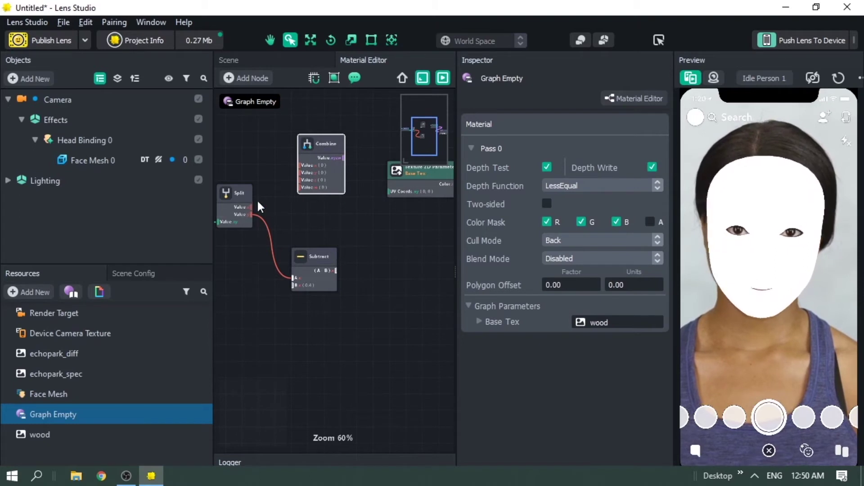
Wire Split's x into Combine's x and the Subtract result into Combine's y
left_click_drag(250, 207, 303, 165)
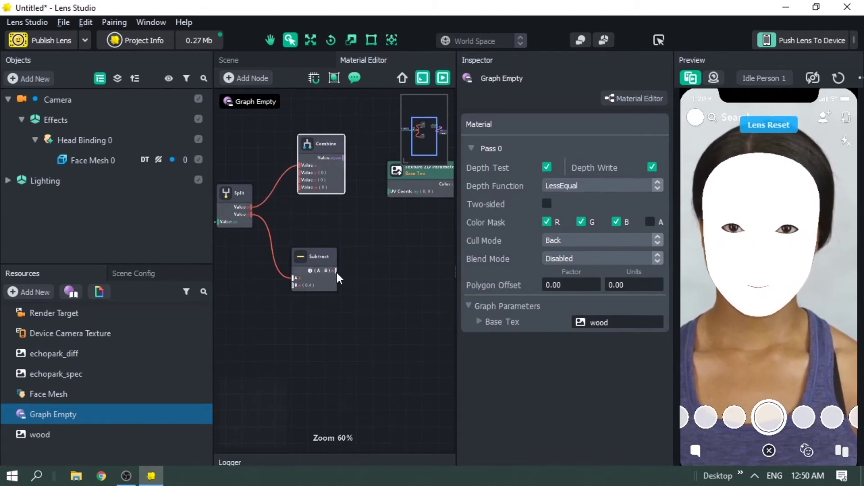
left_click_drag(337, 270, 304, 171)
scroll(306, 175, "up", 5)
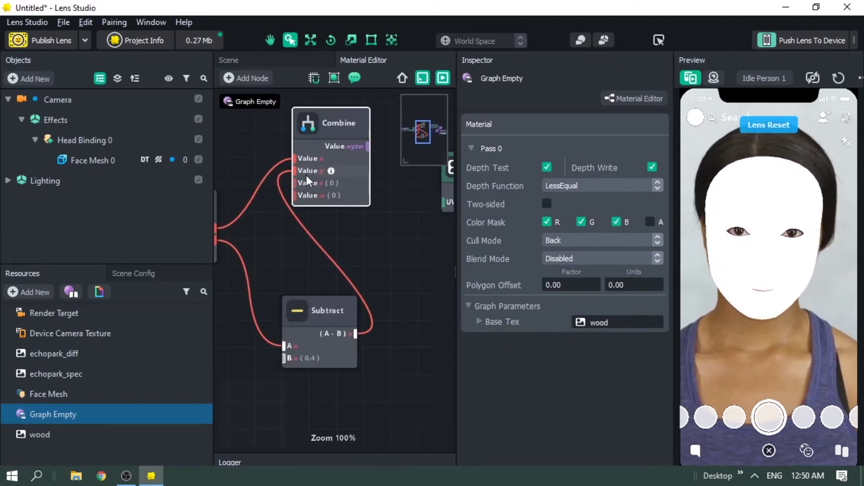
scroll(330, 190, "down", 5)
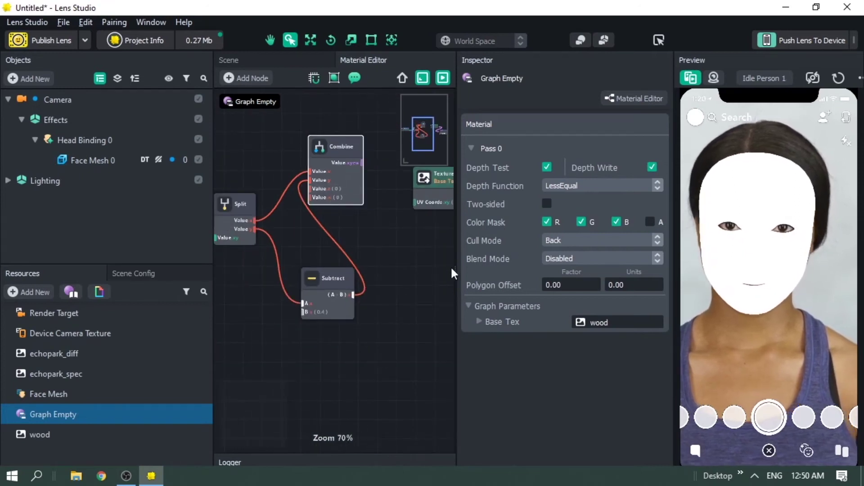
Disable the Combine node's third input in its properties
left_click_drag(454, 272, 340, 251)
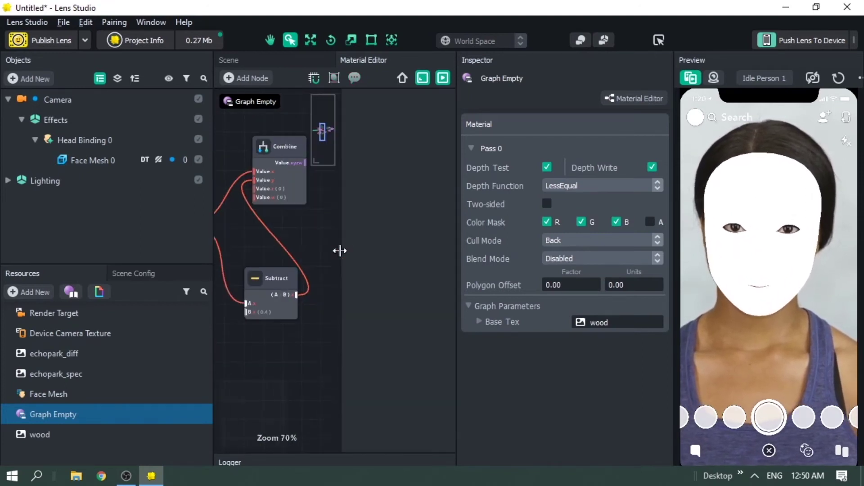
left_click(268, 153)
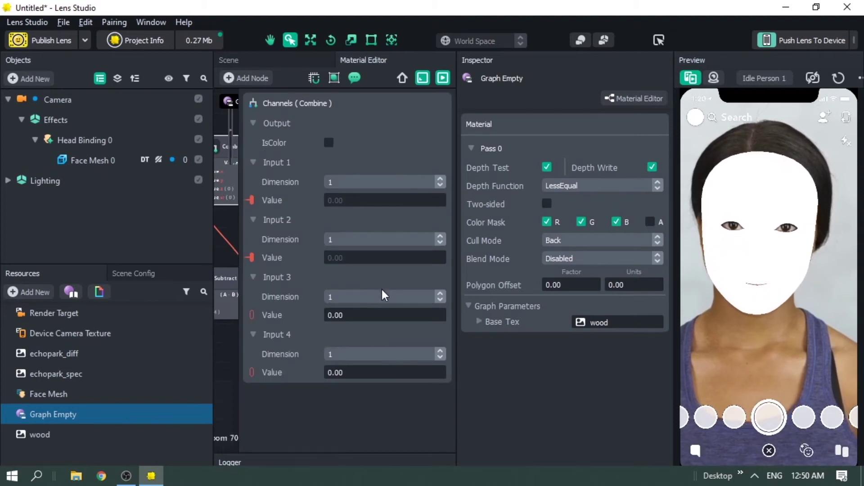
left_click(387, 300)
left_click(379, 328)
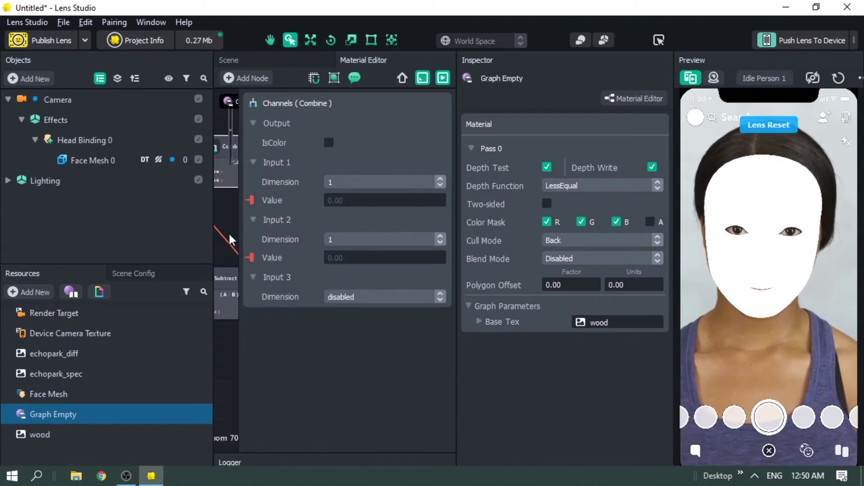
left_click(253, 225)
left_click_drag(240, 220, 436, 239)
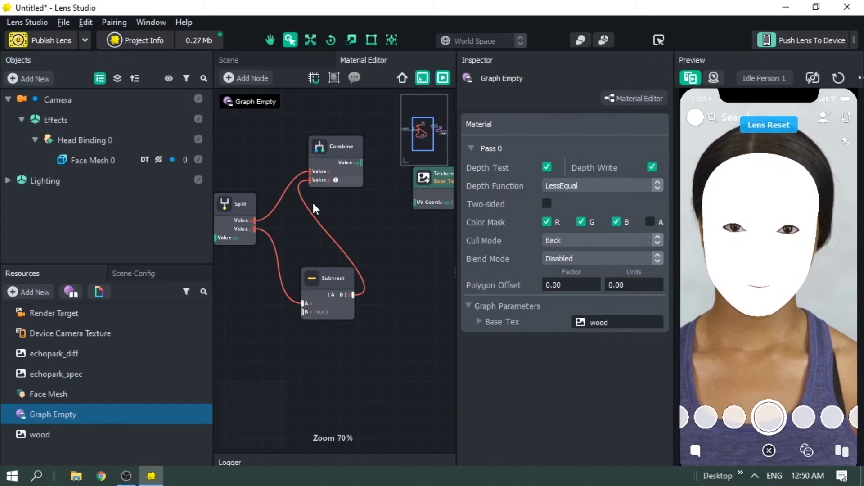
Connect Combine's Value.xy output to the wood texture's UV Coords
middle_click_drag(363, 234, 328, 223)
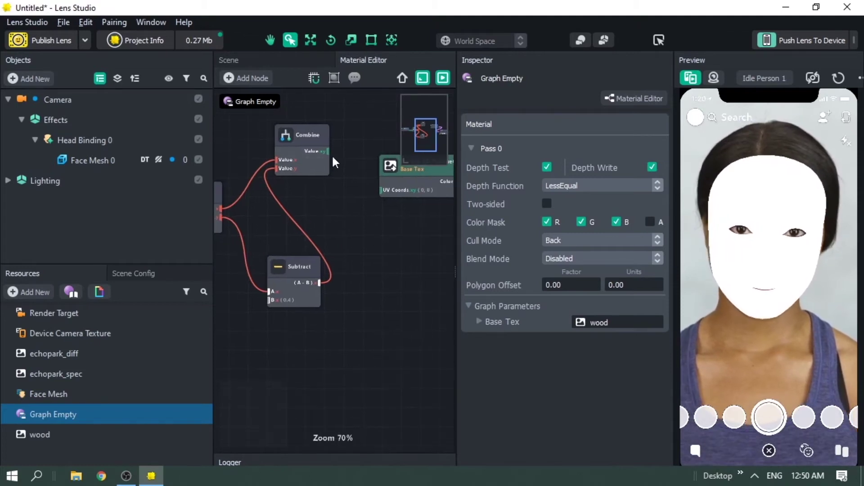
left_click_drag(374, 186, 380, 191)
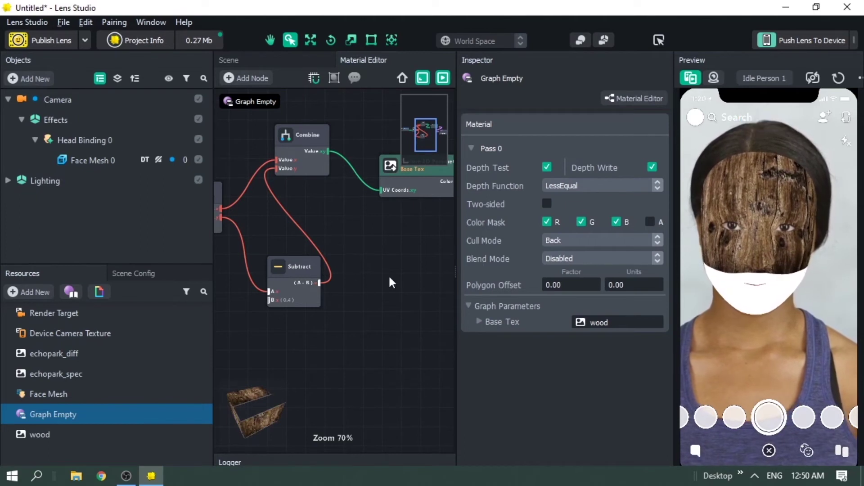
scroll(387, 274, "down", 2)
middle_click_drag(322, 333, 406, 279)
scroll(355, 244, "up", 6)
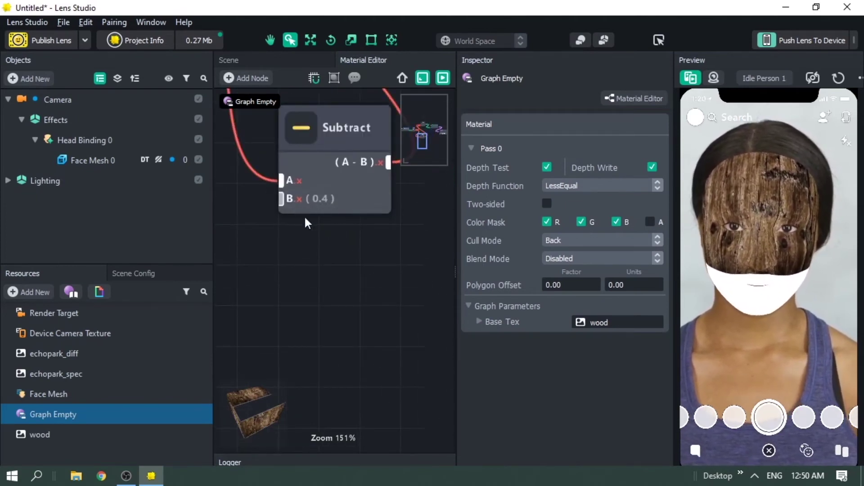
Add a Float Parameter node and wire its Value into Subtract's B input
scroll(308, 292, "down", 1)
right_click(309, 288)
left_click(355, 295)
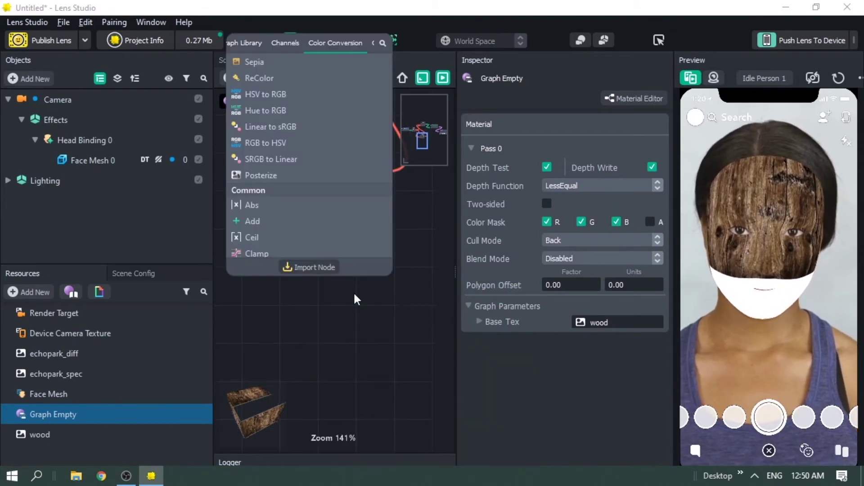
type("FLO")
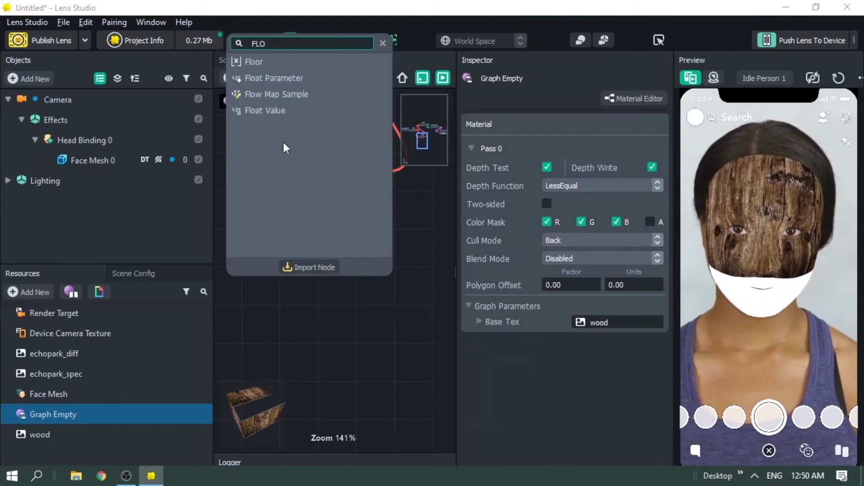
left_click(304, 79)
left_click_drag(319, 304, 260, 247)
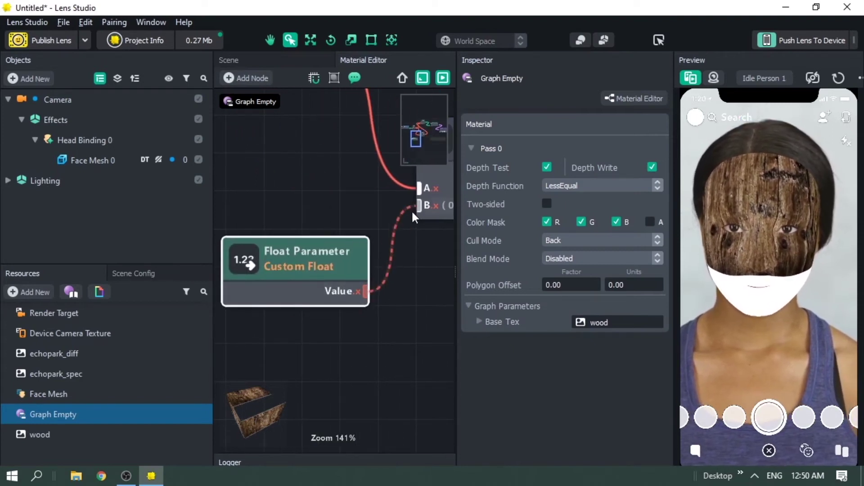
left_click_drag(411, 210, 413, 209)
Give the Custom Float a 0 to 1 range and test it on the wood preview
scroll(392, 299, "down", 2)
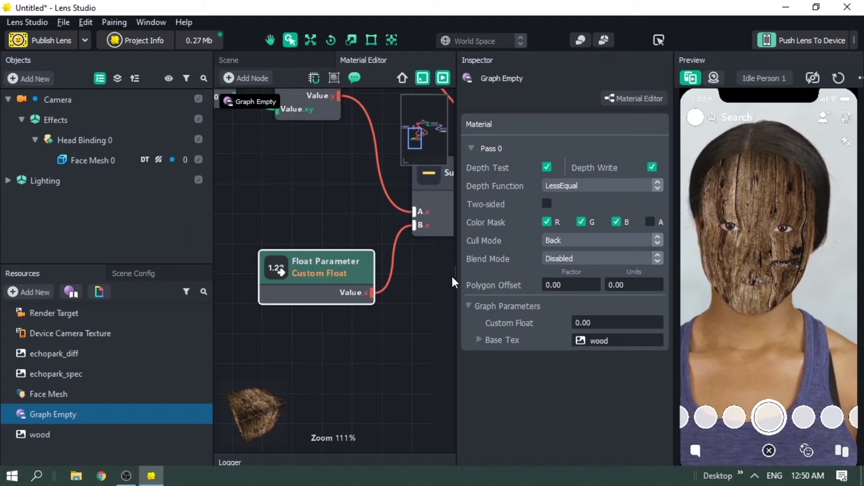
left_click_drag(444, 276, 327, 287)
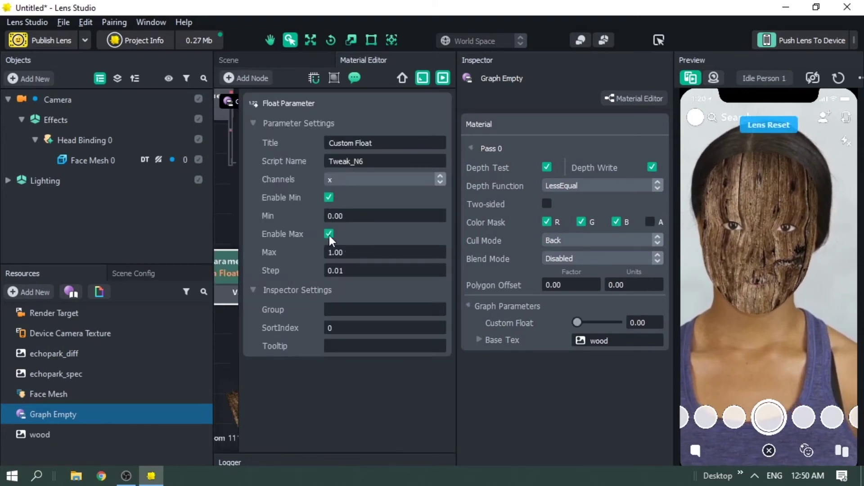
left_click_drag(239, 245, 447, 258)
mouse_move(578, 322)
left_mouse_down()
mouse_move(608, 323)
mouse_move(576, 333)
left_mouse_up()
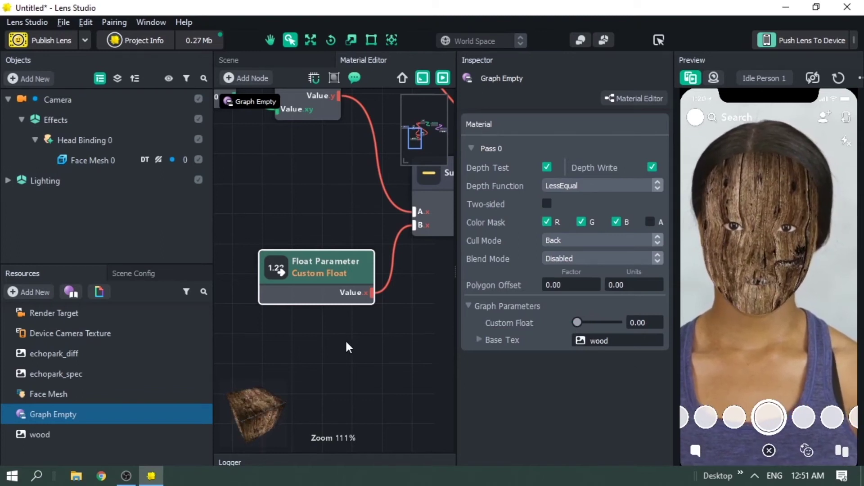
Zoom out and move the Float Parameter node up-left next to Subtract
middle_click_drag(396, 323, 331, 338)
scroll(342, 320, "down", 4)
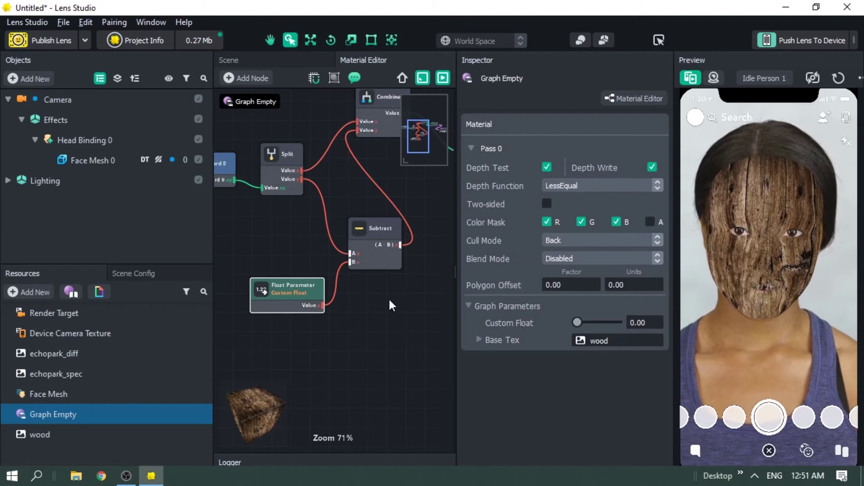
middle_click_drag(388, 298, 324, 311)
scroll(392, 275, "down", 3)
middle_click_drag(393, 272, 415, 243)
middle_click_drag(330, 234, 355, 227)
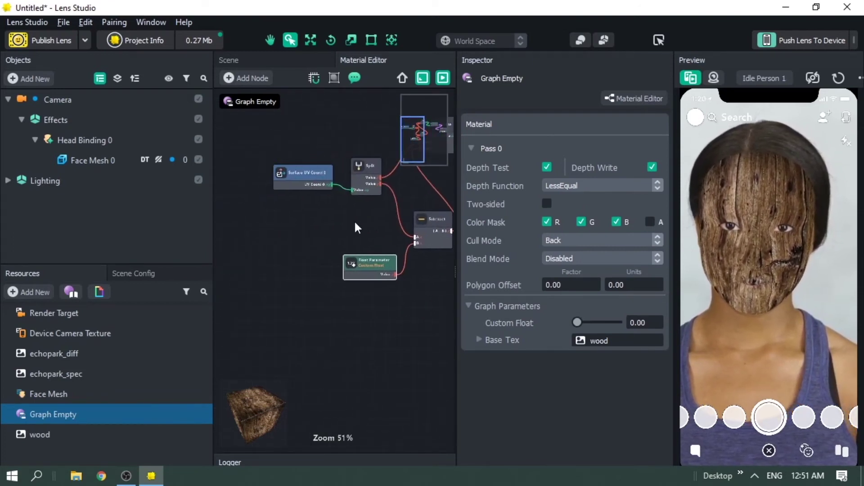
left_click_drag(365, 264, 339, 226)
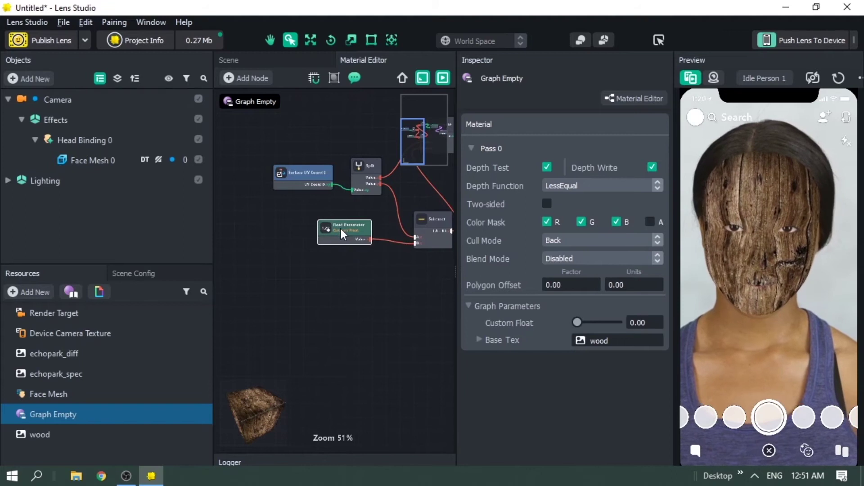
Recenter the graph view around the Float Parameter and Subtract nodes
right_click(319, 293)
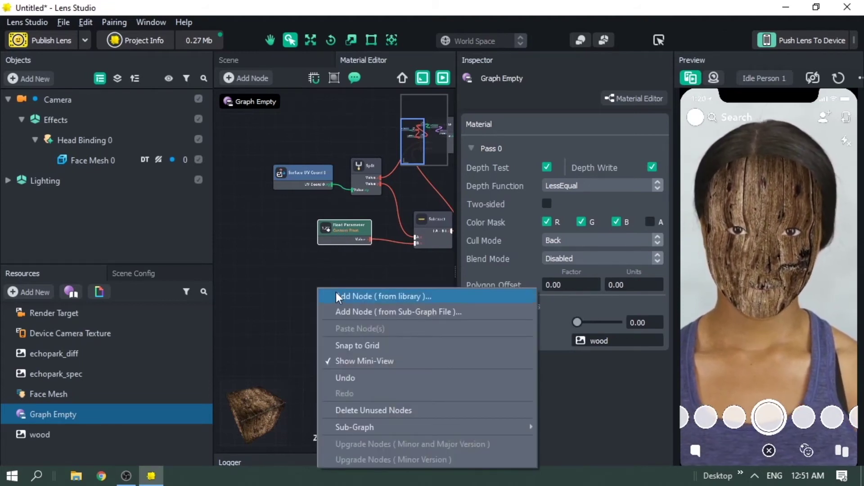
left_click(290, 267)
middle_click_drag(379, 305, 340, 330)
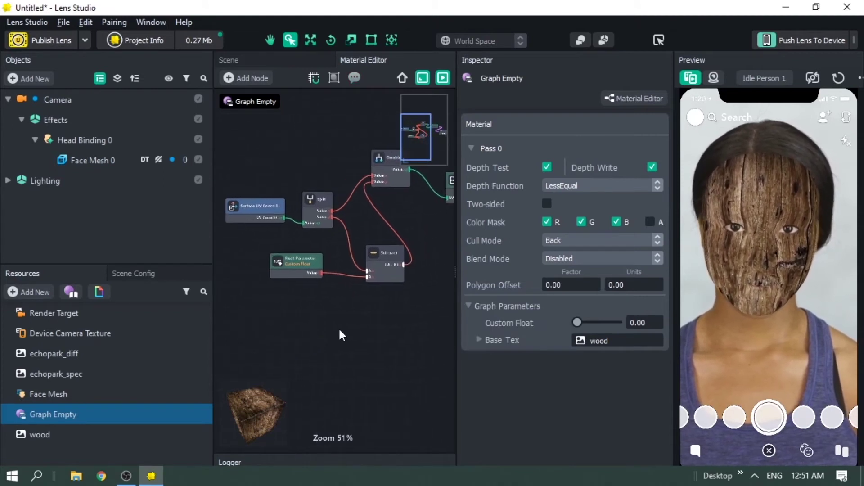
middle_click_drag(403, 302, 374, 315)
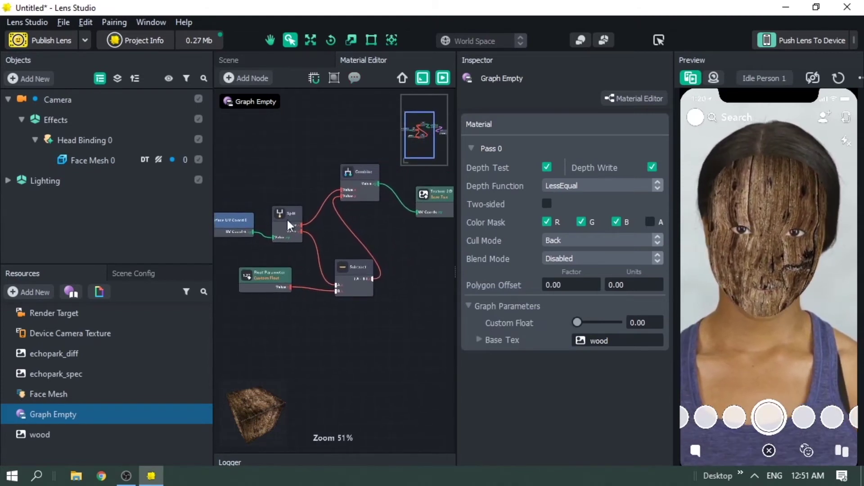
middle_click_drag(302, 318, 376, 271)
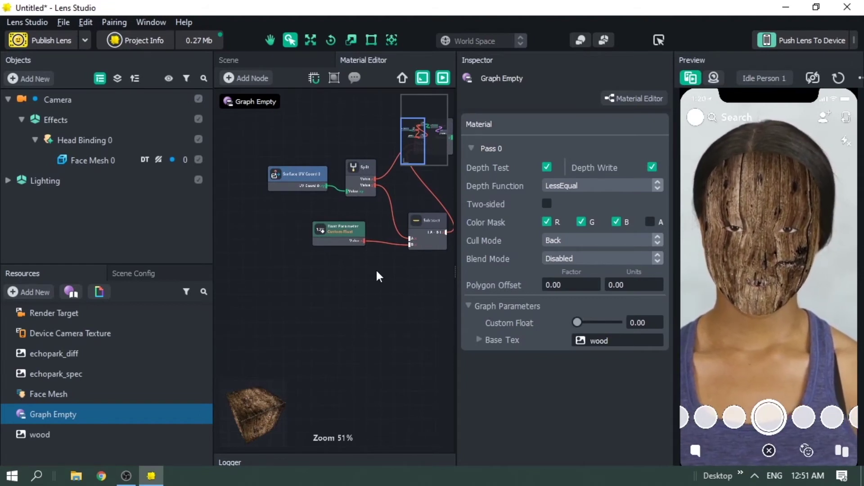
right_click(286, 293)
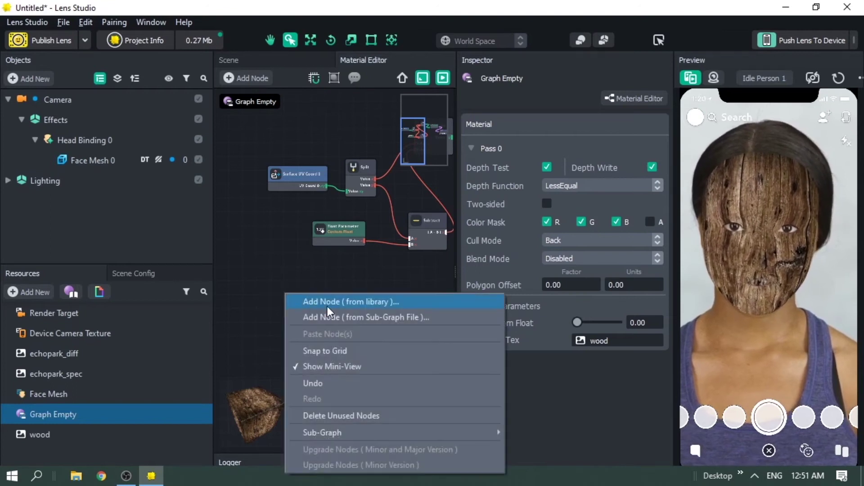
left_click(328, 306)
type("ELAP")
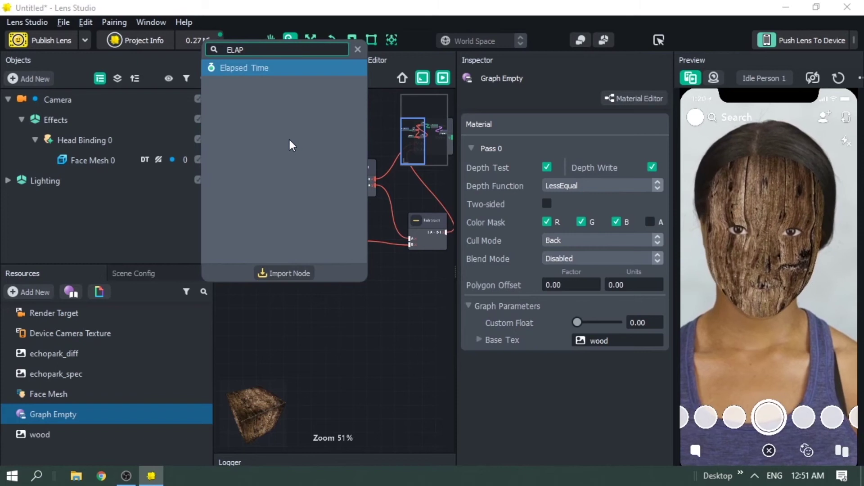
left_click(284, 67)
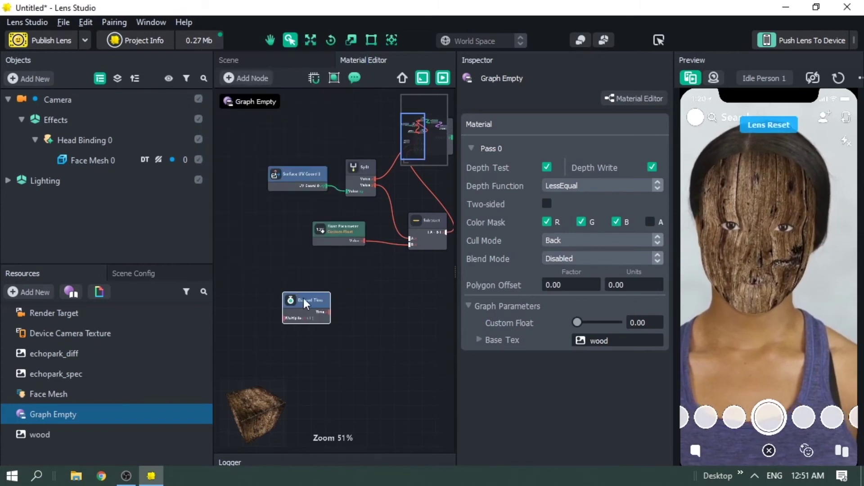
left_click_drag(306, 302, 271, 287)
mouse_move(293, 282)
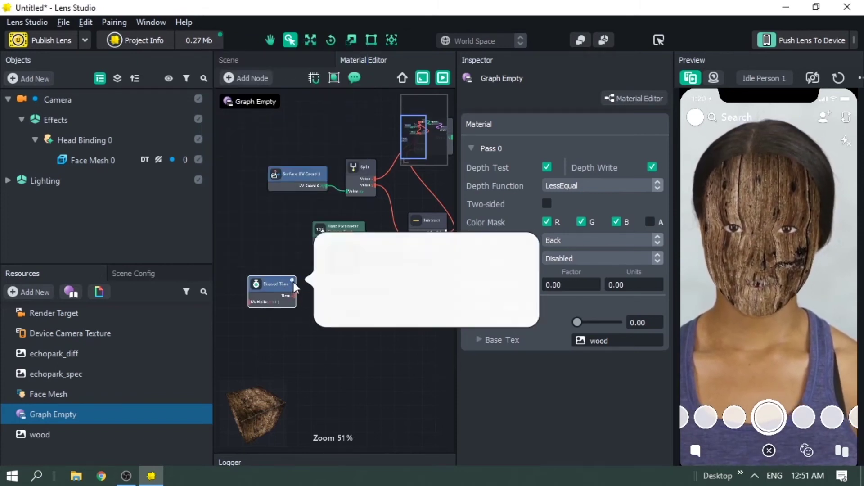
scroll(276, 324, "up", 4)
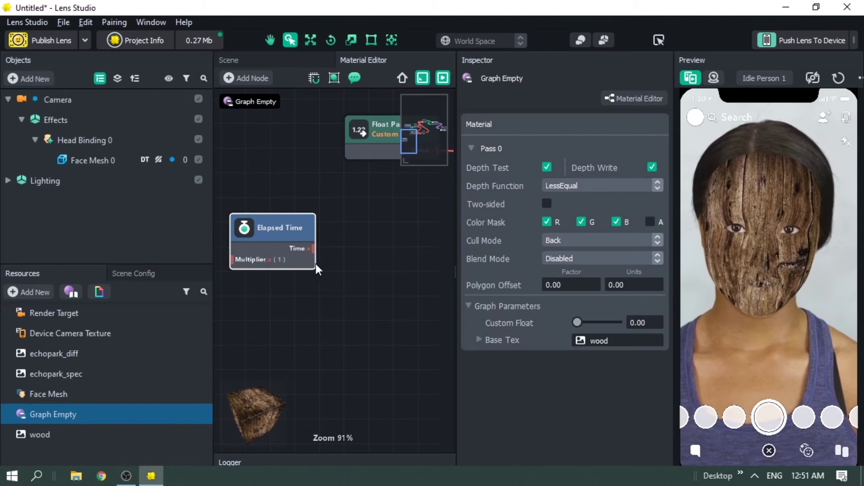
left_click_drag(286, 231, 272, 234)
scroll(302, 285, "down", 2)
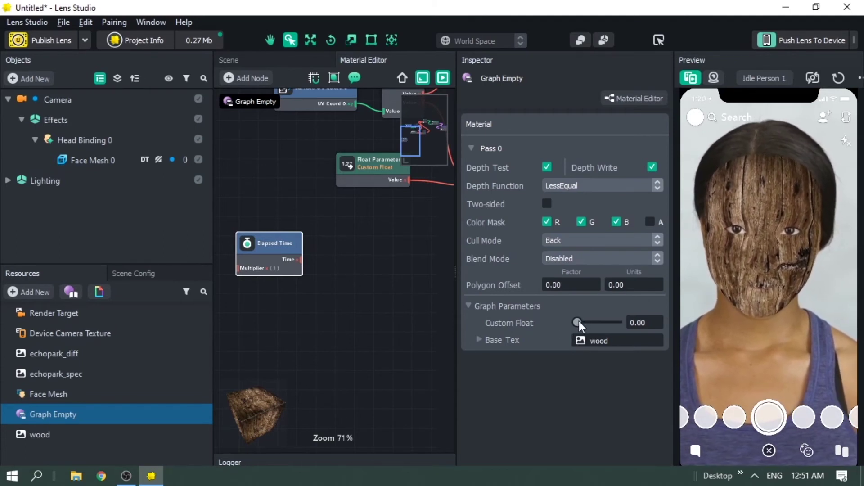
left_click_drag(574, 322, 536, 328)
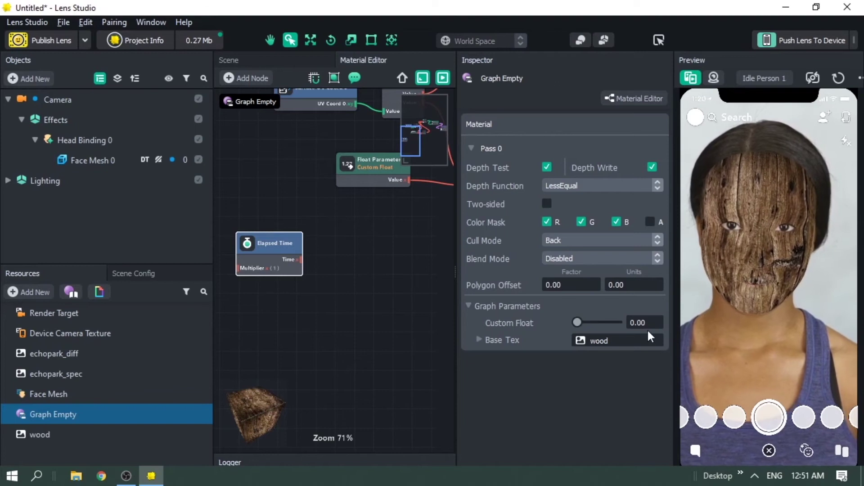
left_click_drag(576, 324, 528, 328)
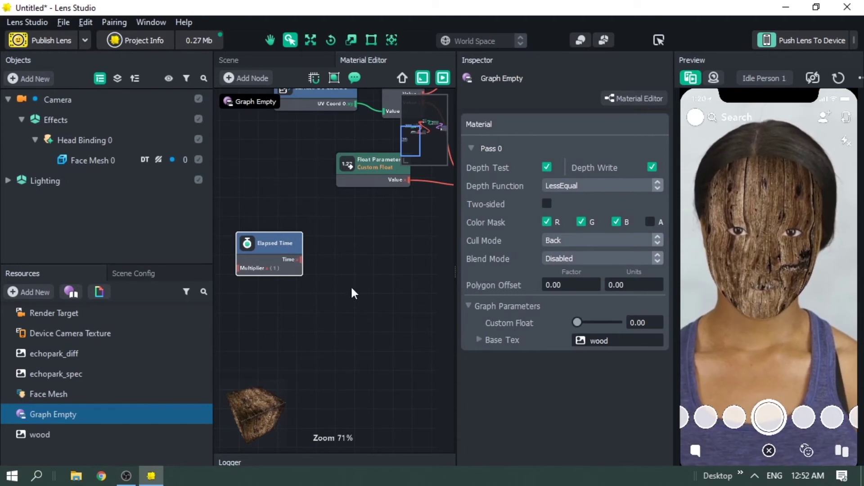
scroll(350, 285, "up", 1)
Set the Float Parameter's Min to -1 and Max to 0
middle_click_drag(363, 257, 331, 304)
left_click(358, 193)
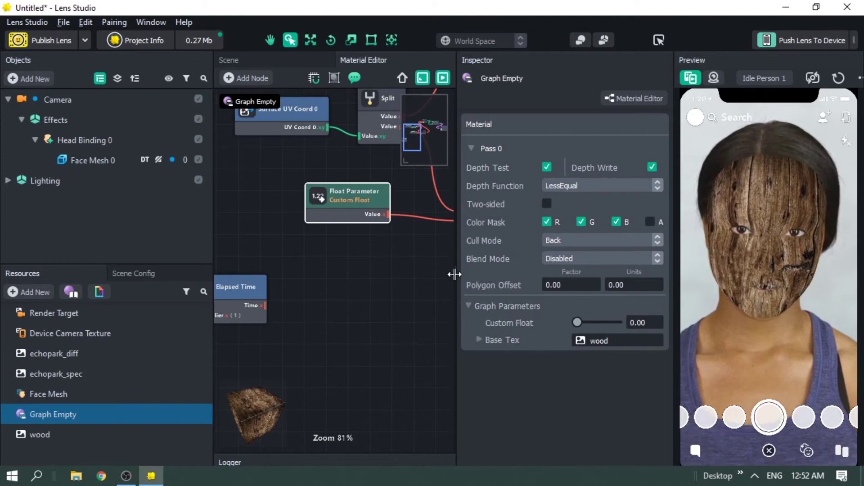
double_click(332, 200)
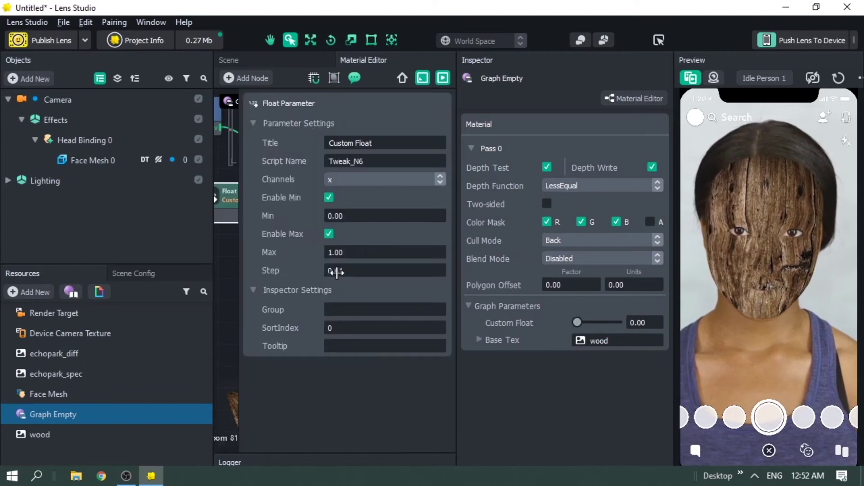
double_click(335, 216)
type("-1")
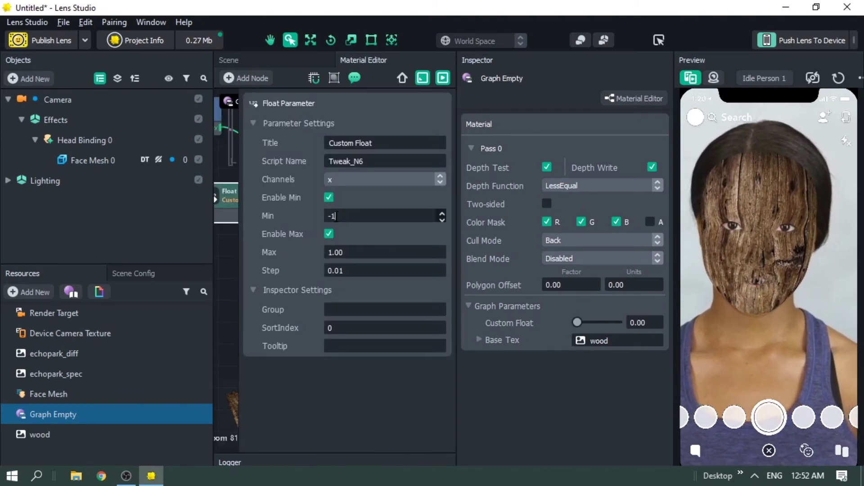
double_click(352, 253)
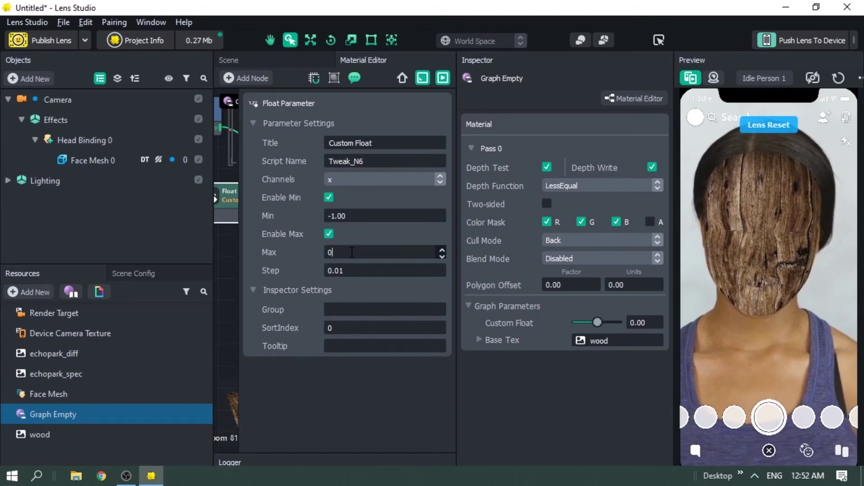
left_click(236, 258)
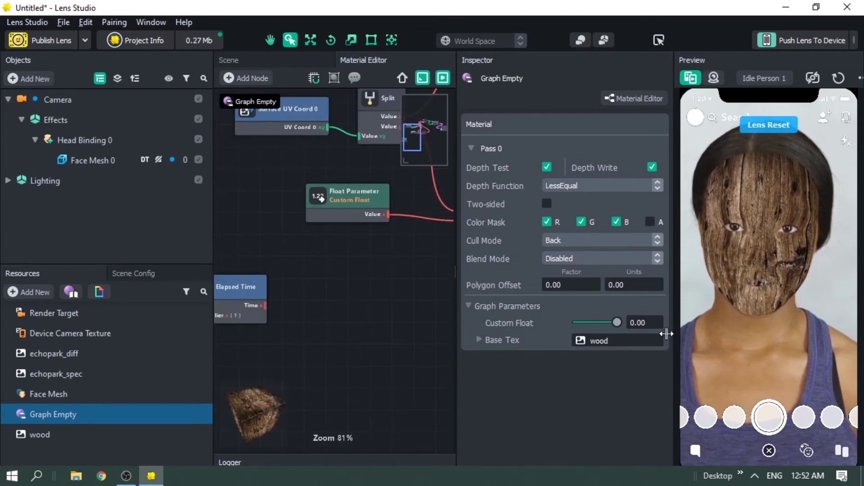
left_click_drag(616, 322, 552, 321)
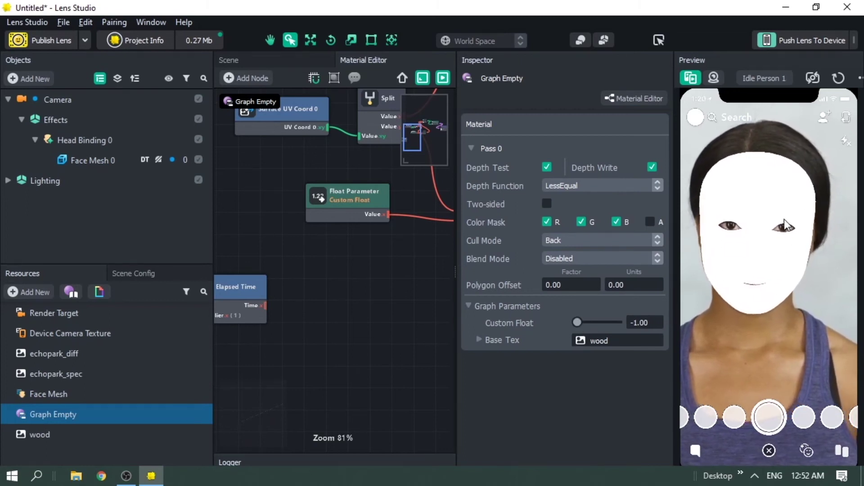
left_click_drag(578, 322, 632, 329)
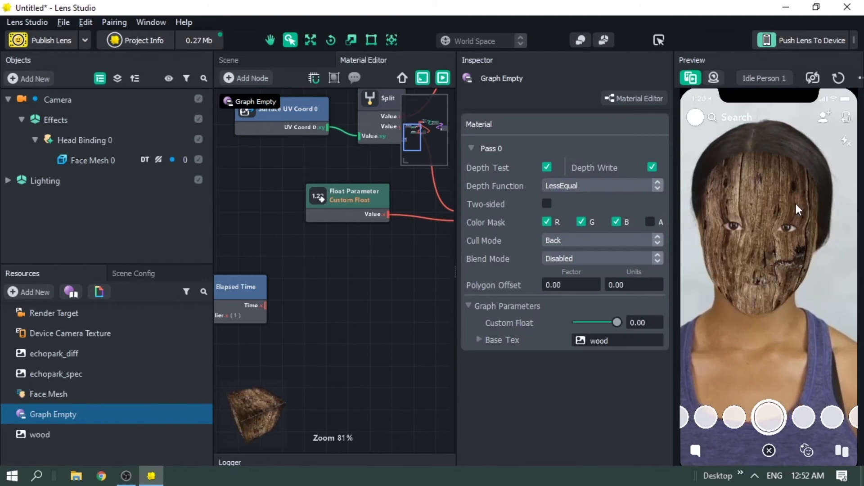
scroll(371, 297, "down", 2)
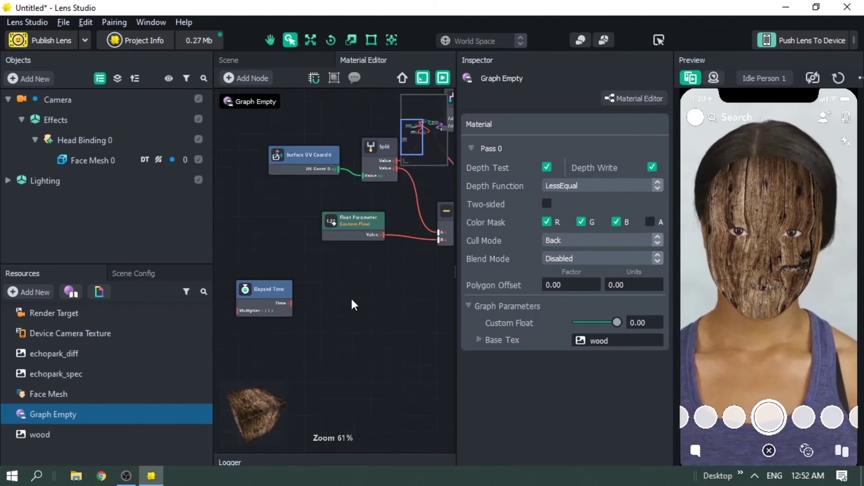
middle_click_drag(350, 296, 357, 291)
scroll(288, 298, "up", 5)
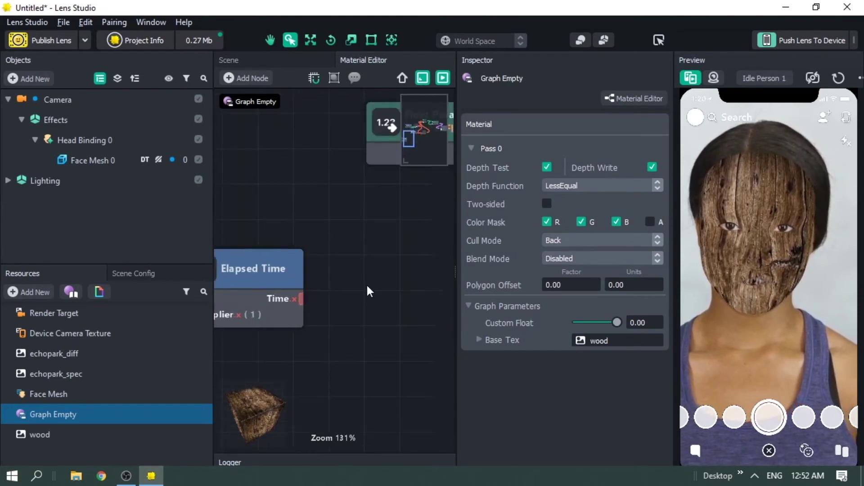
scroll(366, 283, "down", 2)
middle_click_drag(402, 253, 375, 247)
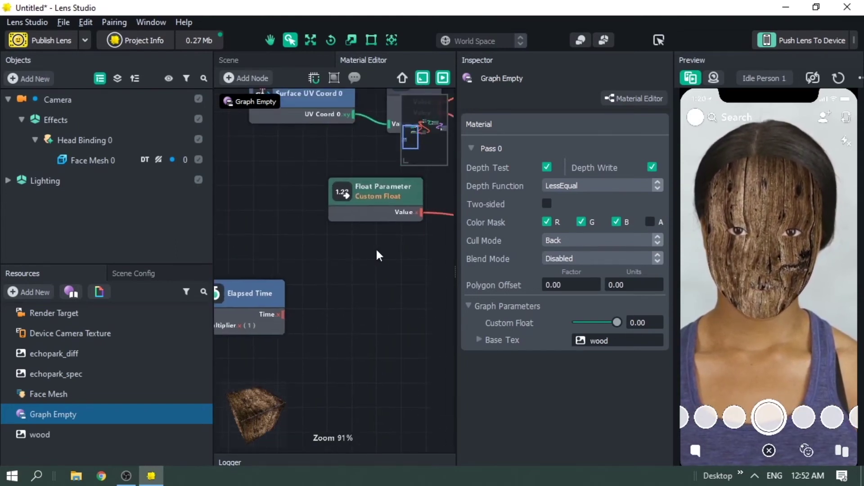
Add a Subtract node beside Elapsed Time and wire Elapsed Time into its A input
right_click(318, 306)
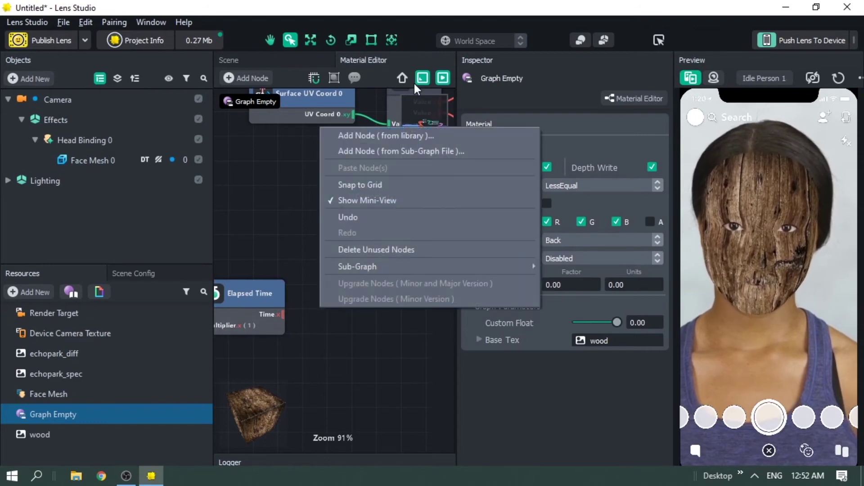
left_click(401, 134)
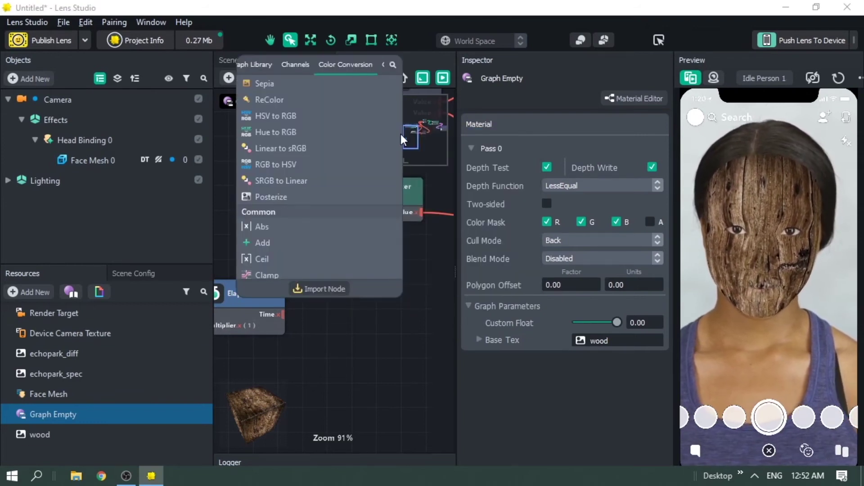
type("SUB")
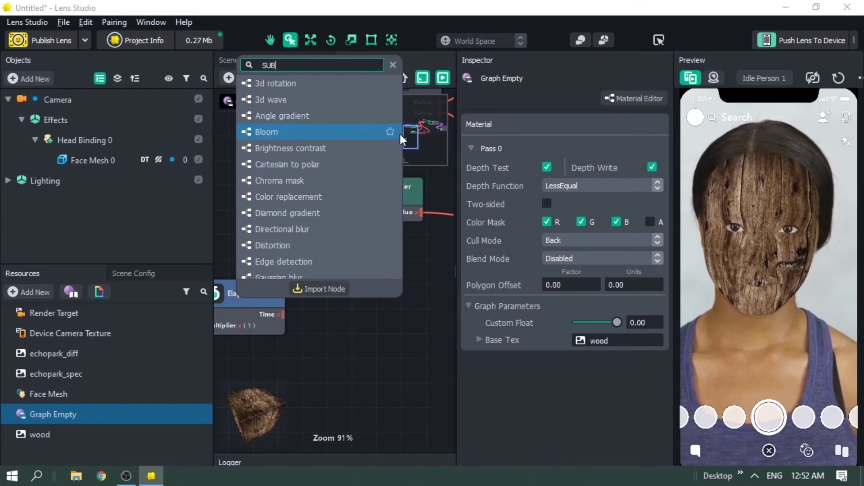
type("TRAC")
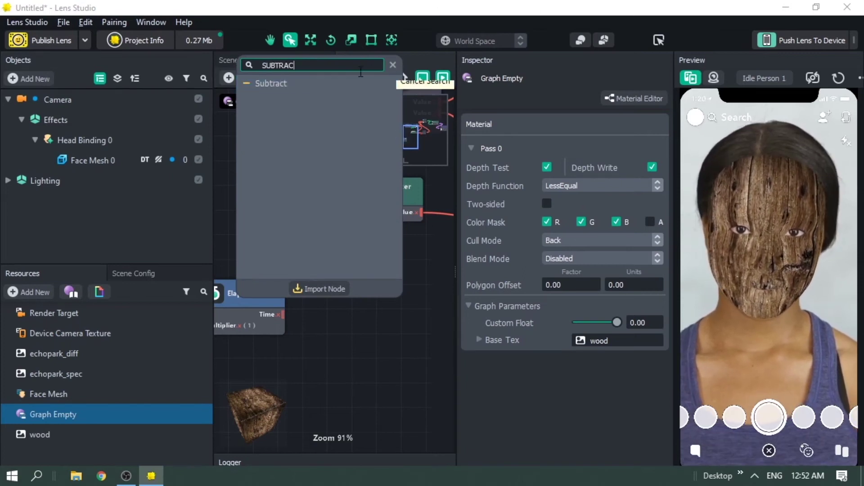
double_click(312, 83)
left_click_drag(396, 304, 383, 291)
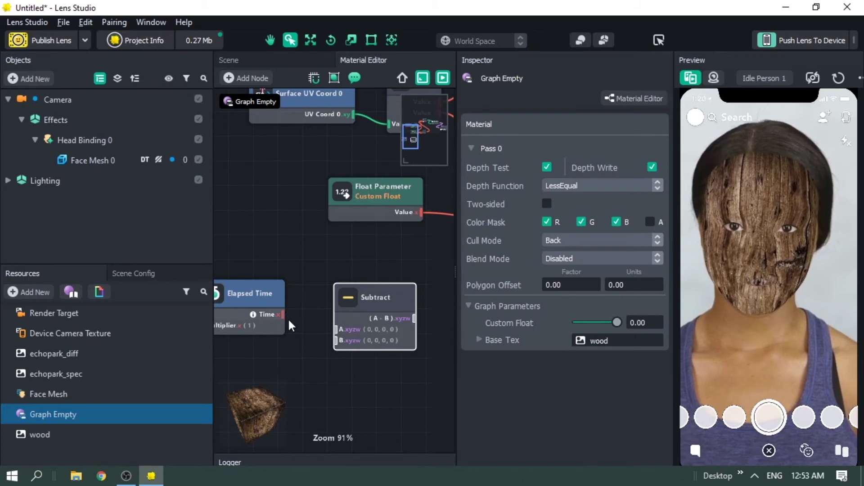
left_click_drag(283, 314, 342, 328)
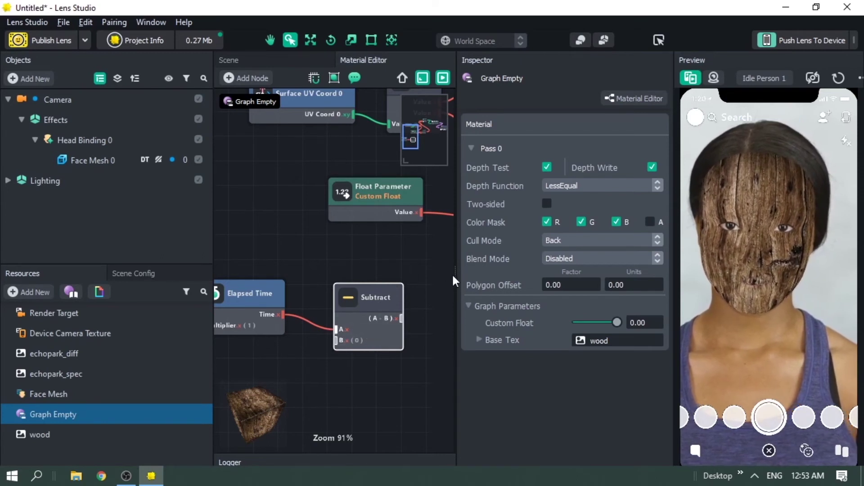
Set the new Subtract node's B value to 0.001
left_click(288, 245)
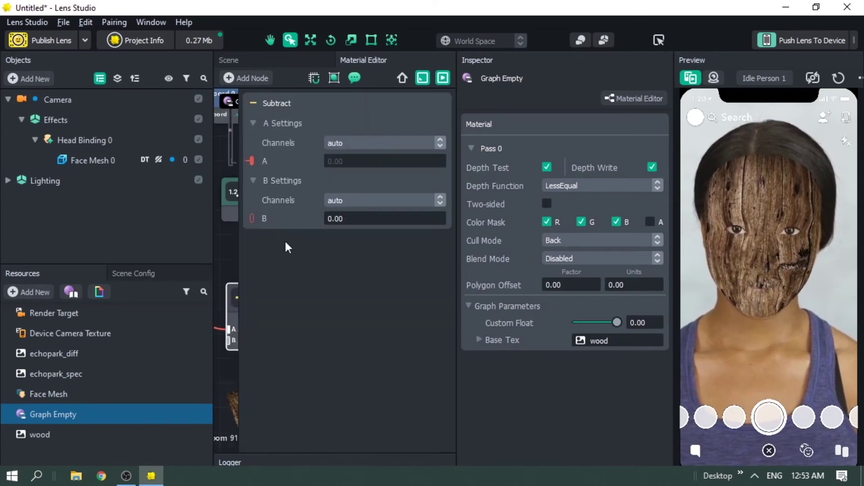
double_click(360, 218)
type("0.001")
key("Return")
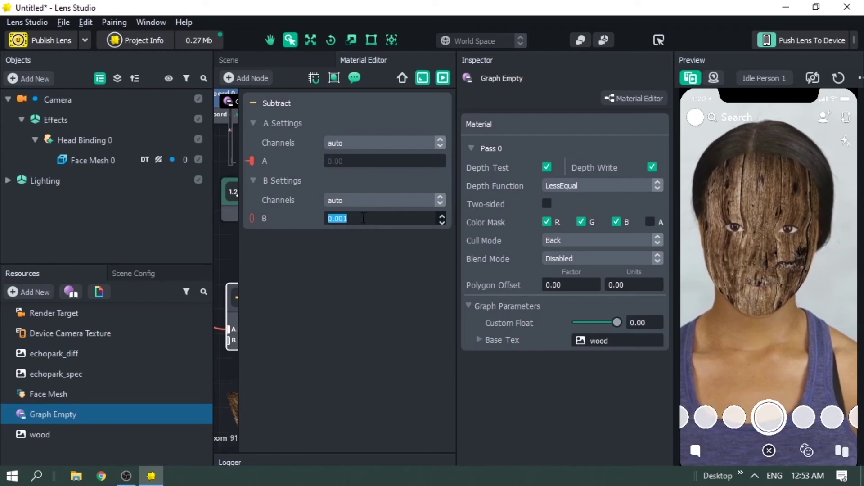
left_click(241, 246)
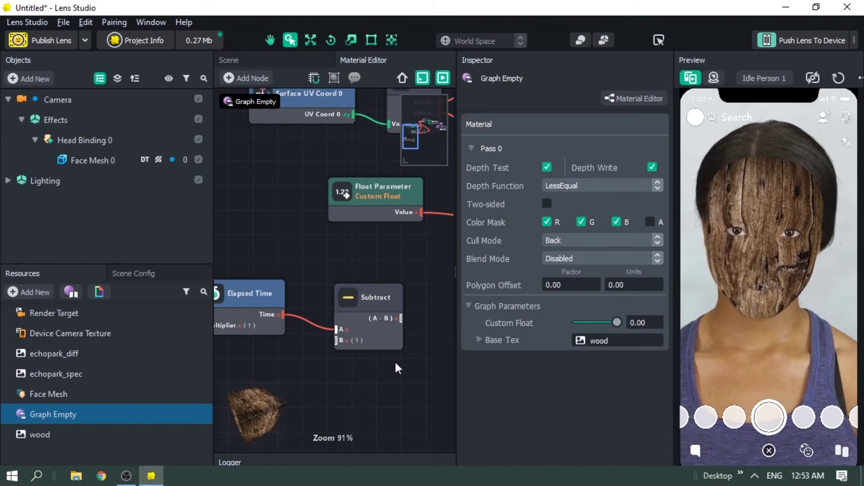
middle_click_drag(394, 360, 332, 356)
Add a Clamp node from the library next to the time-based Subtract
right_click(369, 336)
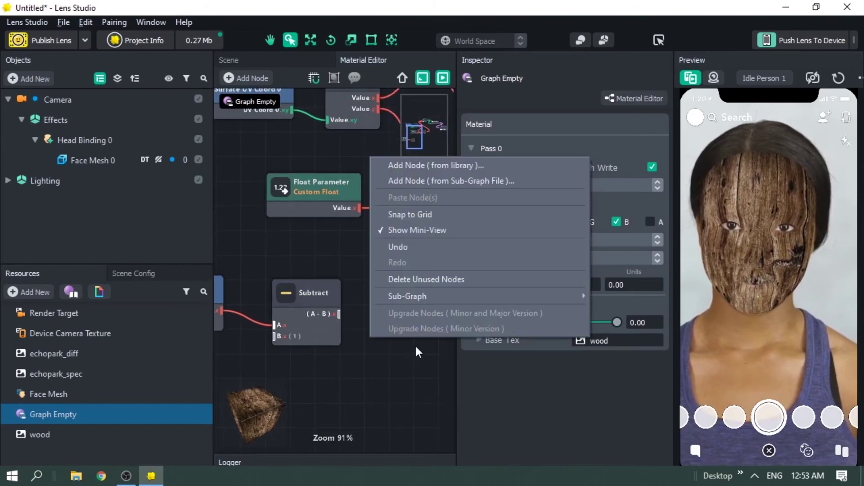
left_click(416, 165)
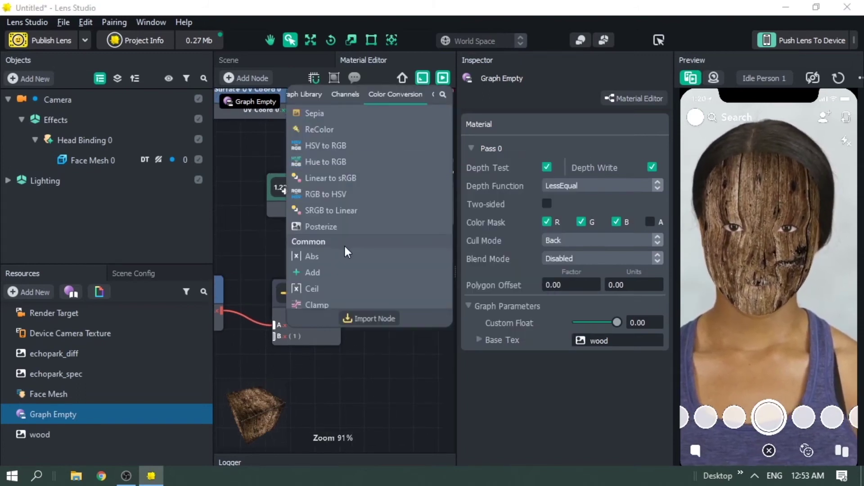
scroll(344, 245, "down", 5)
type("CLAM")
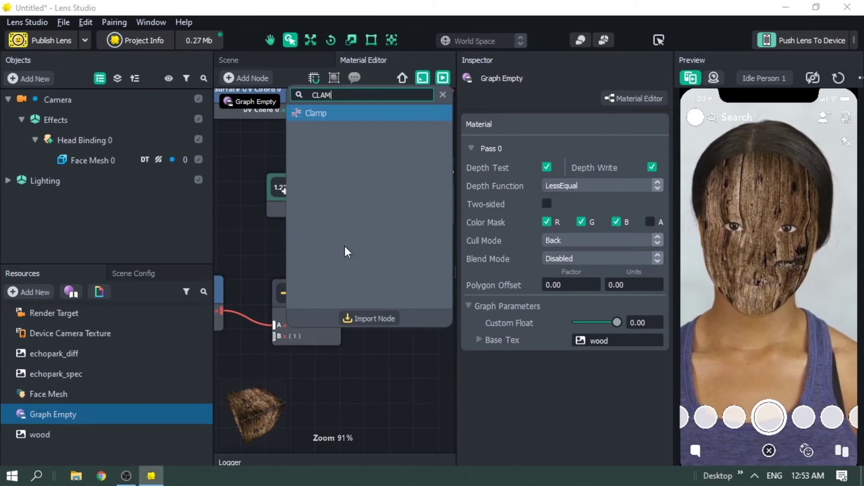
left_click(323, 114)
left_click_drag(394, 346, 396, 276)
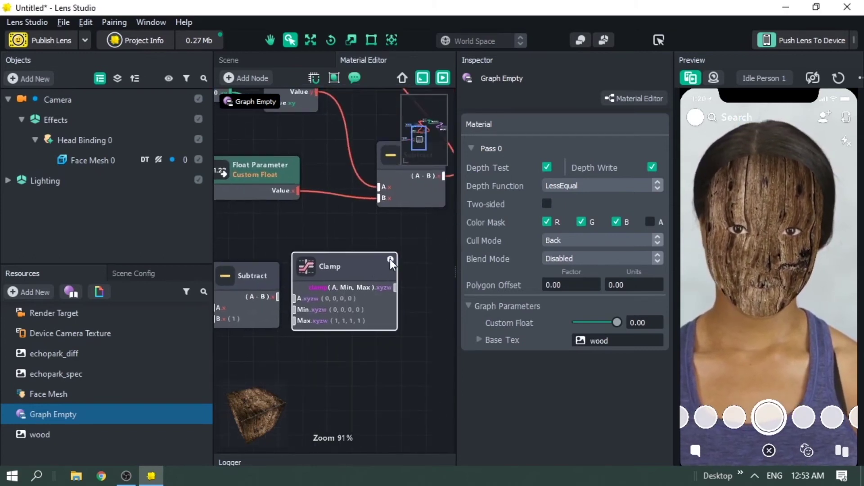
Arrange the Clamp and Subtract nodes and feed the Subtract result into Clamp's A
mouse_move(390, 259)
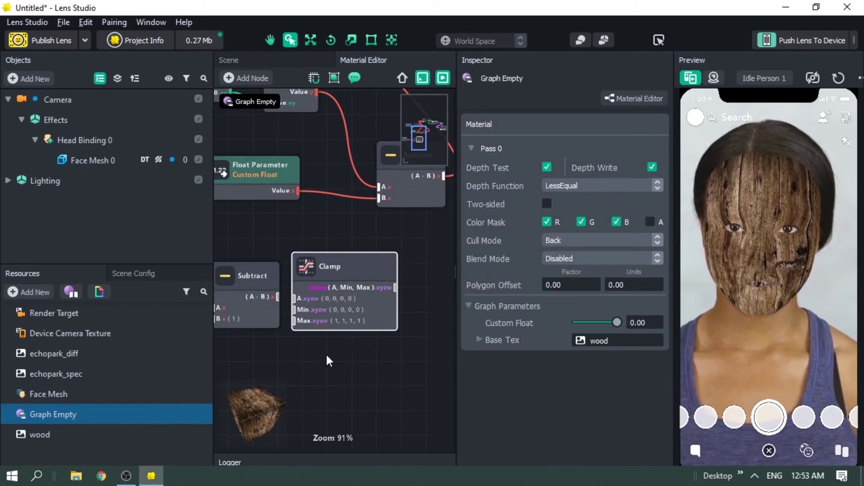
scroll(325, 352, "down", 2)
left_click_drag(314, 317, 340, 315)
left_click_drag(269, 296, 268, 281)
left_click_drag(617, 322, 529, 325)
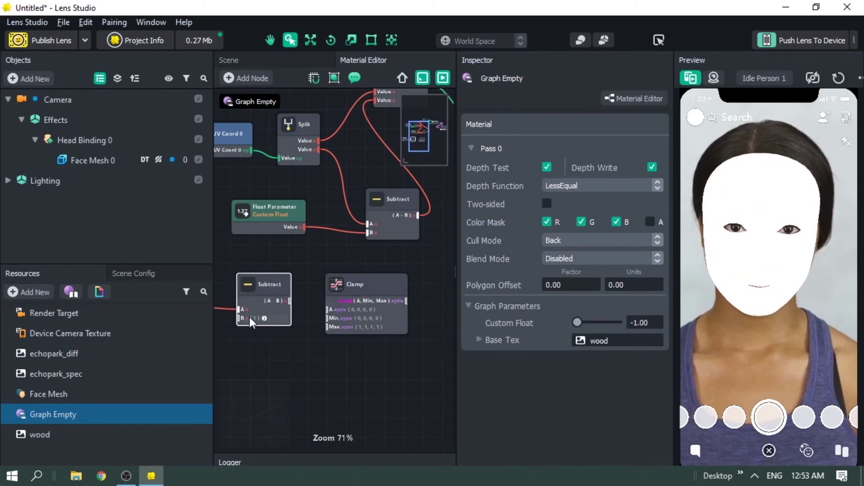
scroll(249, 317, "up", 3)
left_click_drag(307, 294, 360, 307)
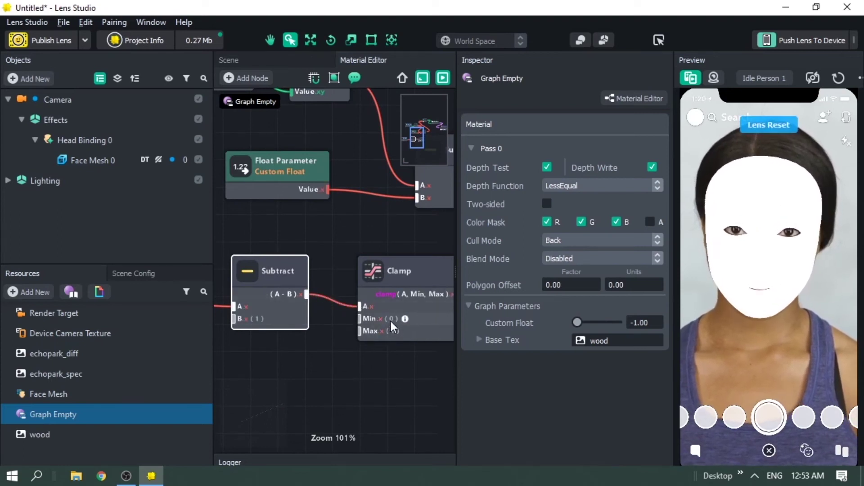
Return Custom Float to 0 and set the Clamp's Min to -1 and Max to 0
left_click(410, 280)
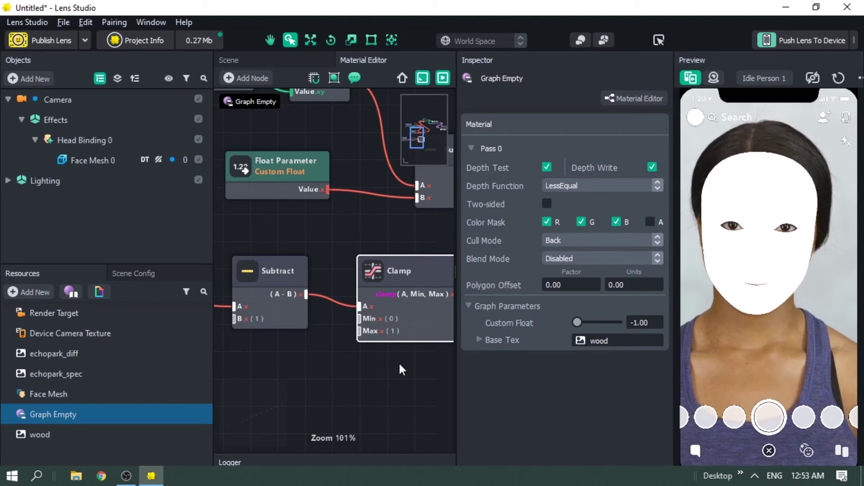
left_click_drag(587, 325, 622, 328)
middle_click_drag(400, 358, 320, 350)
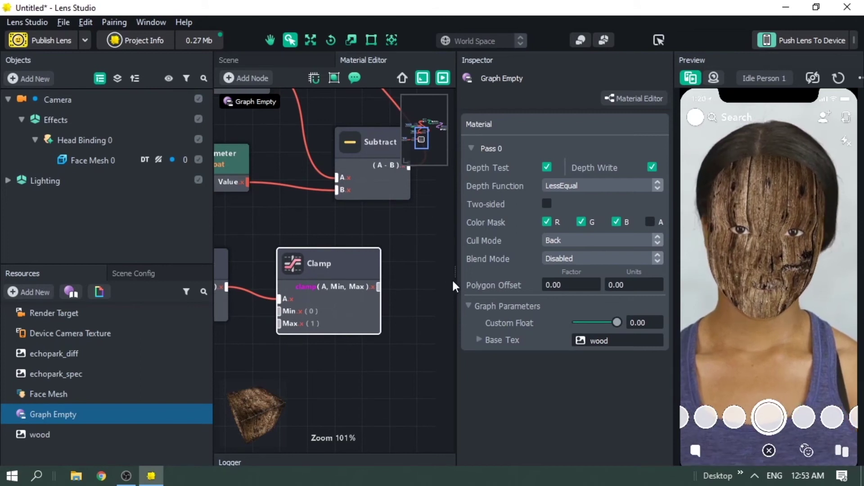
double_click(348, 276)
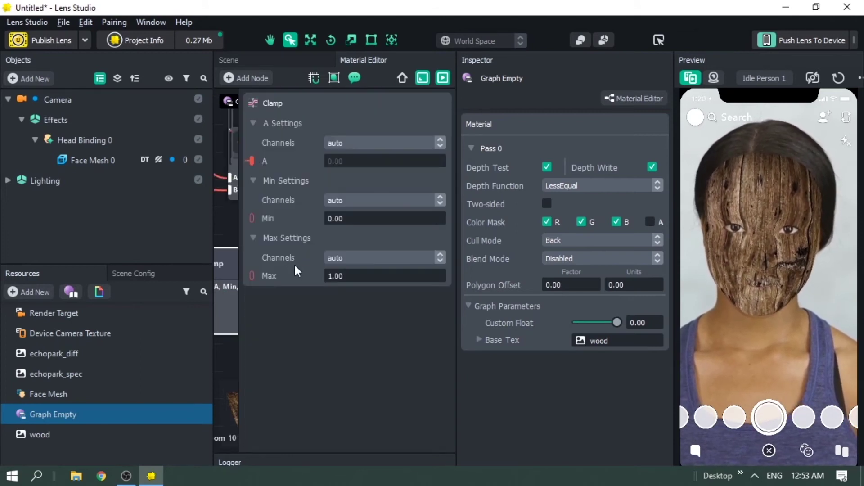
left_click(368, 275)
left_click(360, 219)
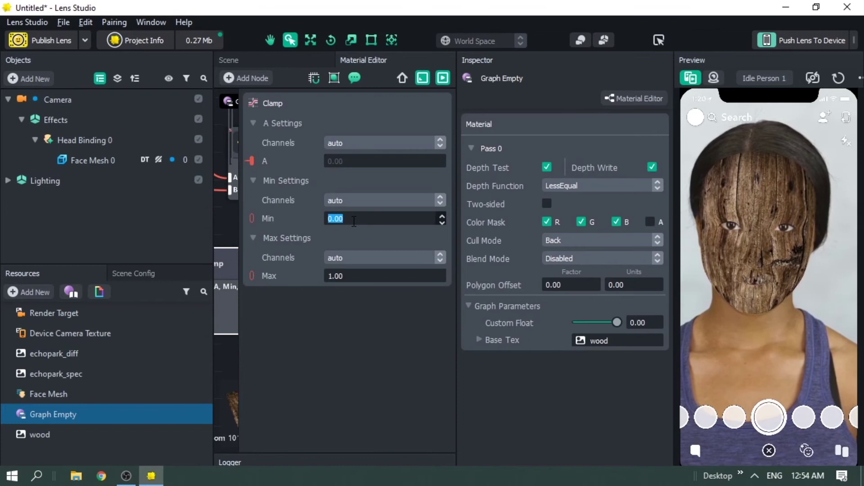
type("-1")
double_click(366, 276)
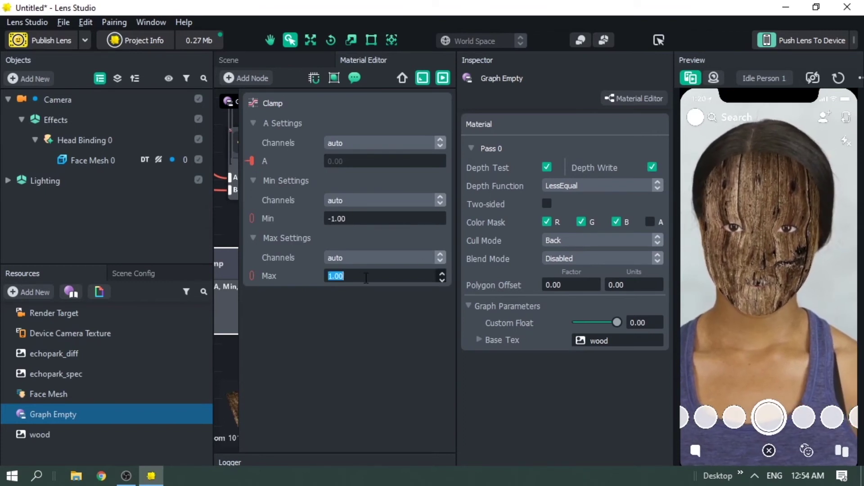
type("0")
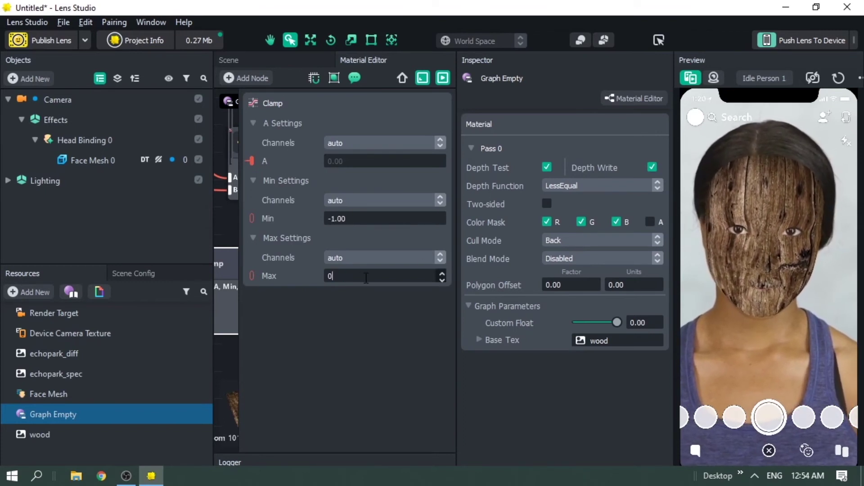
left_click(234, 314)
scroll(390, 343, "down", 3)
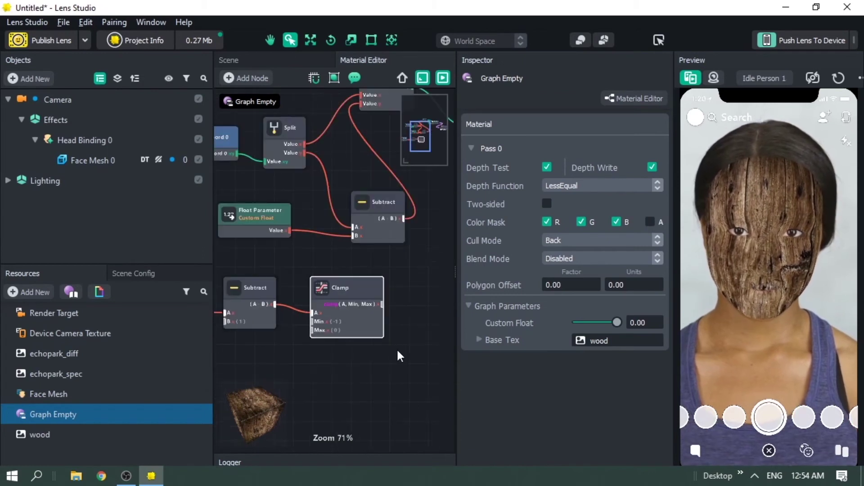
Replace the Custom Float wire into Subtract's B with the Clamp output
middle_click_drag(264, 230, 300, 233)
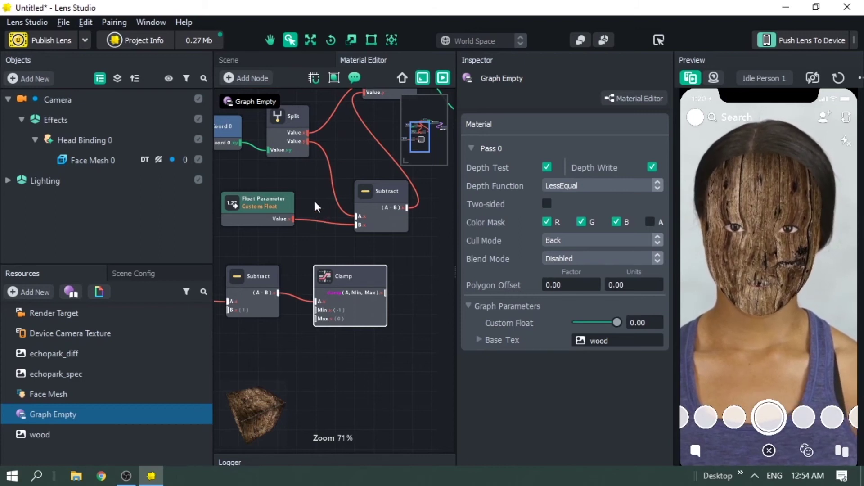
left_click(314, 221)
key("Delete")
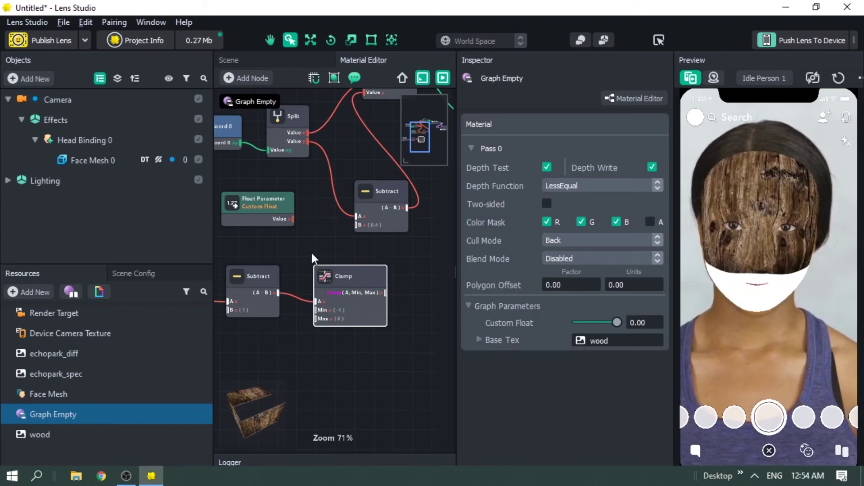
left_click_drag(385, 293, 357, 226)
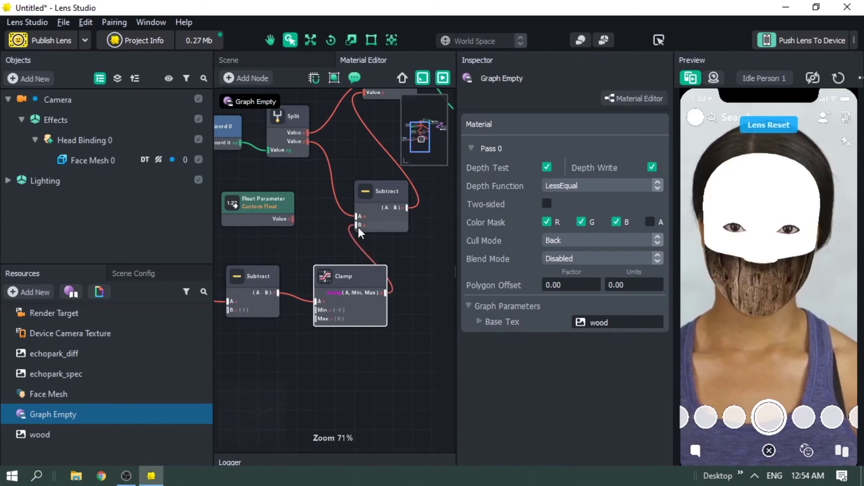
Reset the preview several times to watch the wood grain animate
left_click(838, 76)
left_click(838, 80)
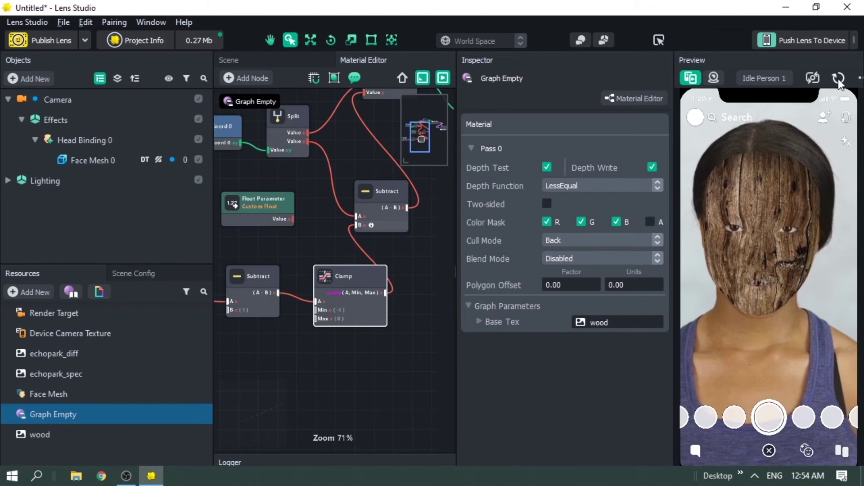
left_click(838, 78)
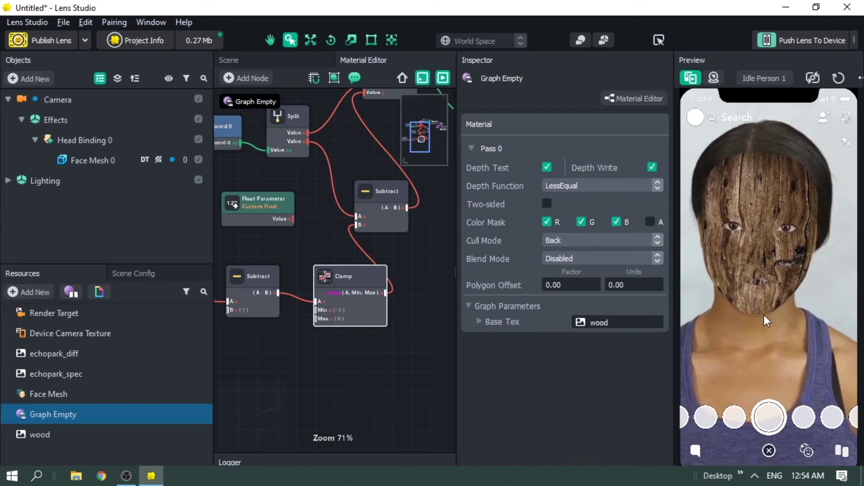
left_click(838, 78)
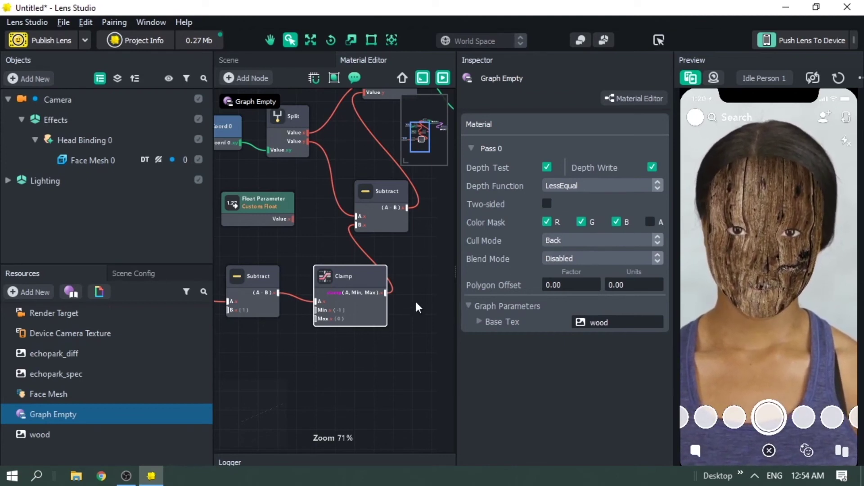
Pan and zoom the material graph to center all the nodes
scroll(415, 297, "down", 6)
scroll(369, 284, "up", 6)
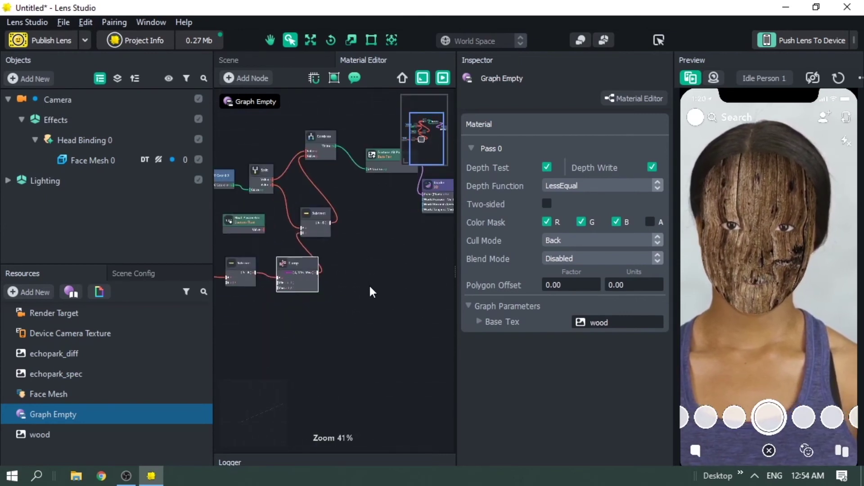
middle_click_drag(341, 260, 454, 269)
scroll(336, 225, "down", 3)
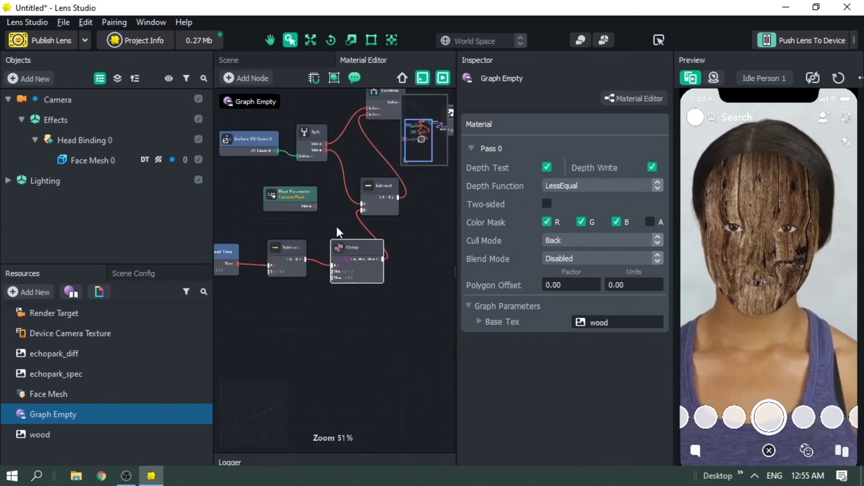
middle_click_drag(336, 225, 377, 245)
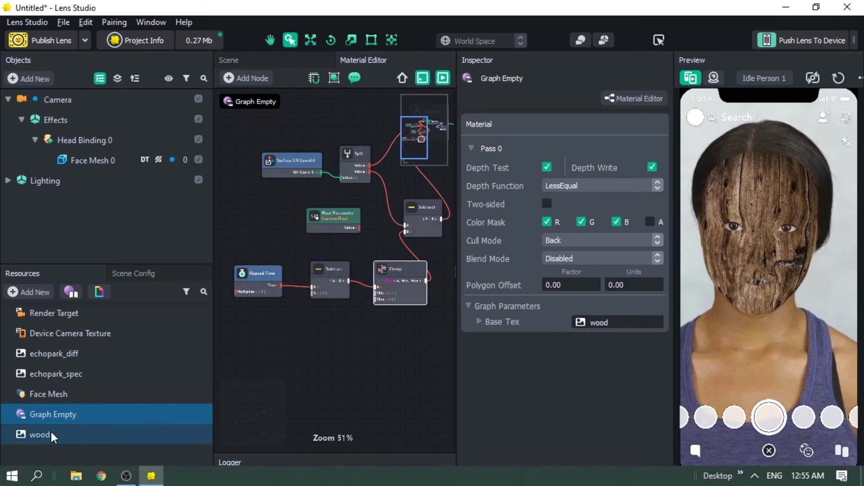
Import PIXEL.png into Resources and show it in the Inspector
left_click(22, 293)
left_click(74, 265)
scroll(204, 261, "down", 10)
scroll(202, 257, "up", 3)
left_click(309, 237)
left_click(316, 354)
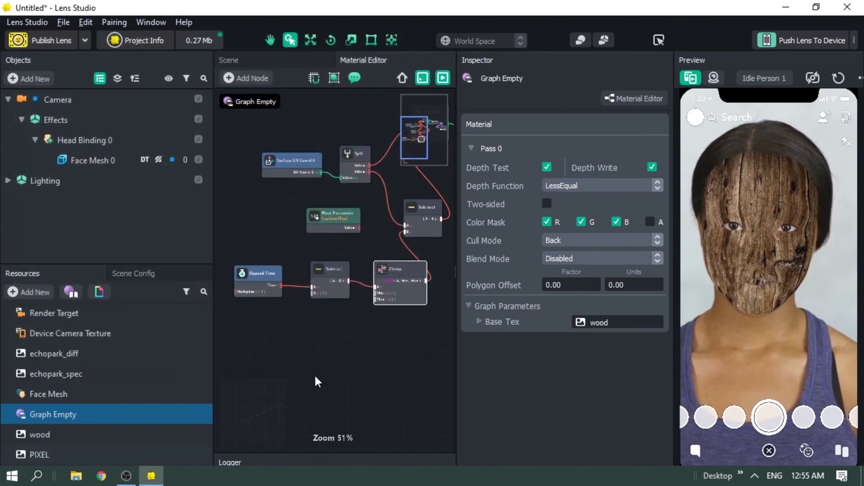
left_click(142, 452)
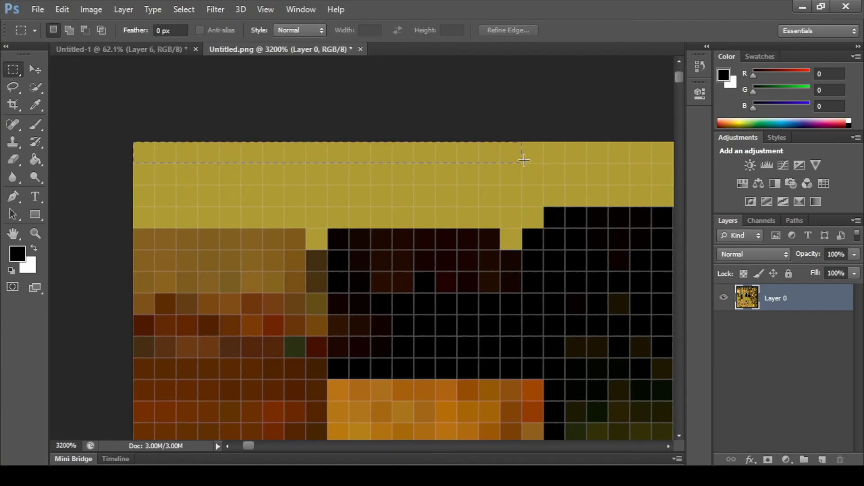
Marquee-select a strip along the texture's top pixel row at high zoom
left_click_drag(524, 160, 648, 153)
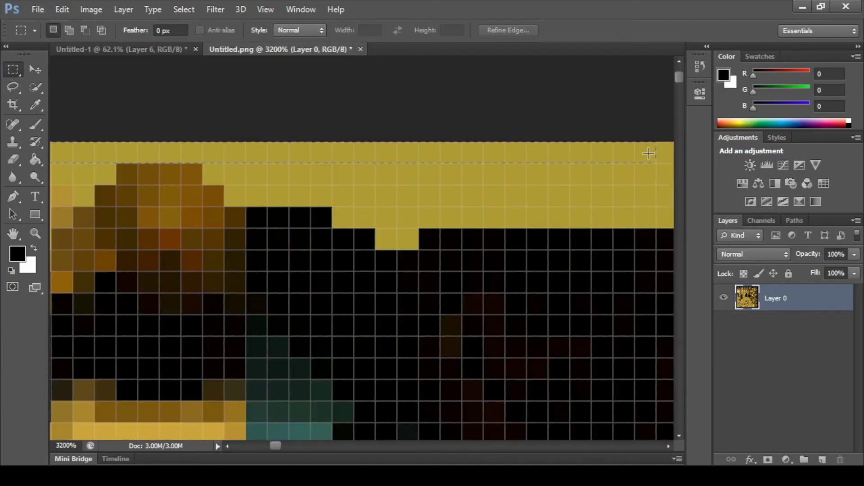
scroll(244, 293, "down", 2, "alt")
scroll(244, 293, "down", 1)
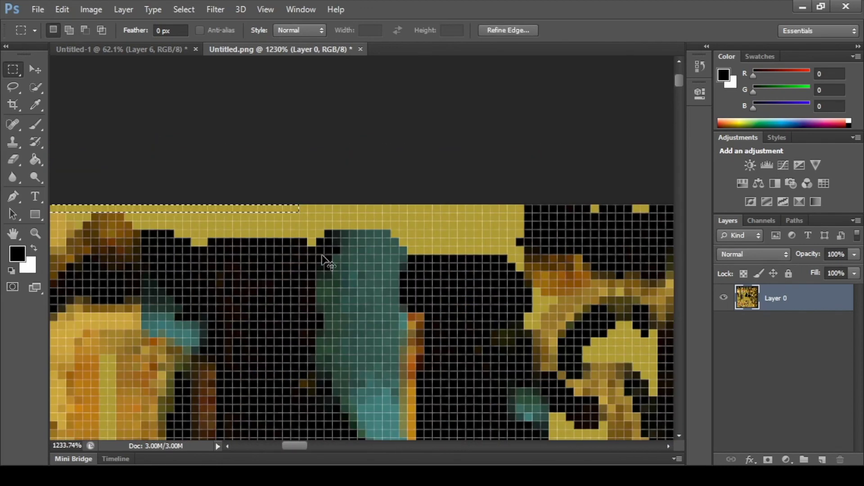
key("v")
scroll(153, 192, "left", 3)
key("m")
left_click_drag(155, 184, 171, 266)
Zoom out to about 53% to view the whole texture
scroll(270, 225, "down", 3, "alt")
scroll(450, 252, "down", 10)
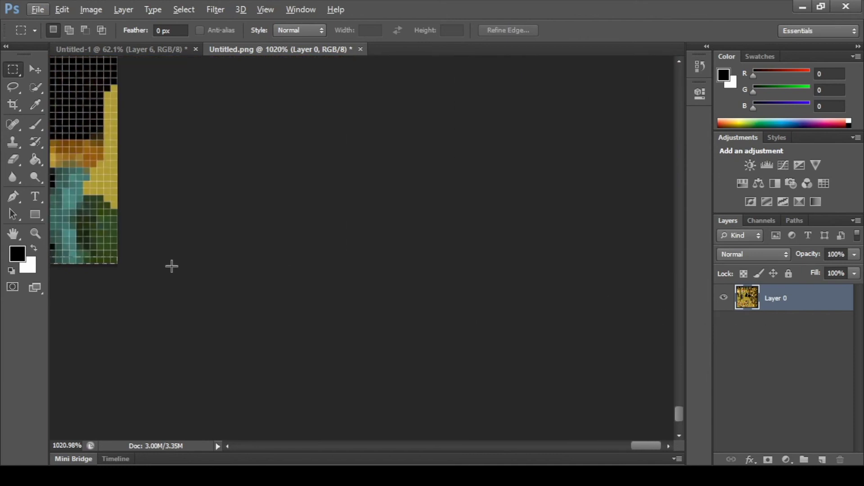
scroll(166, 264, "down", 10, "alt")
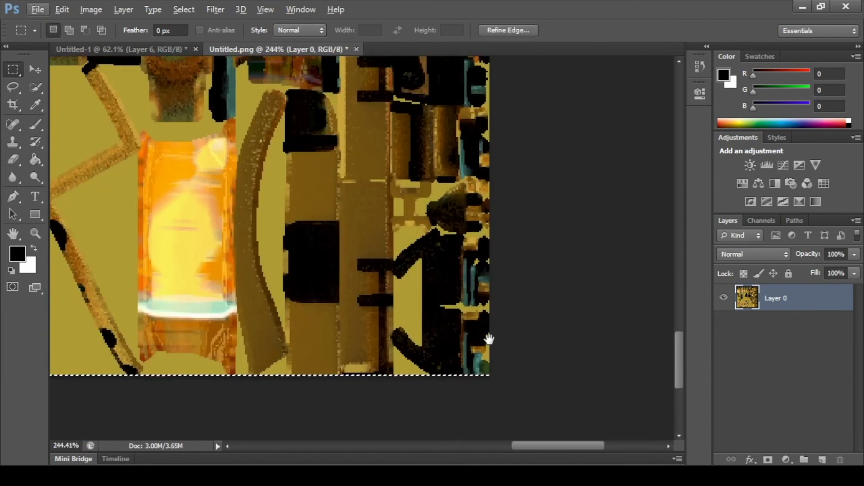
scroll(410, 308, "down", 3, "alt")
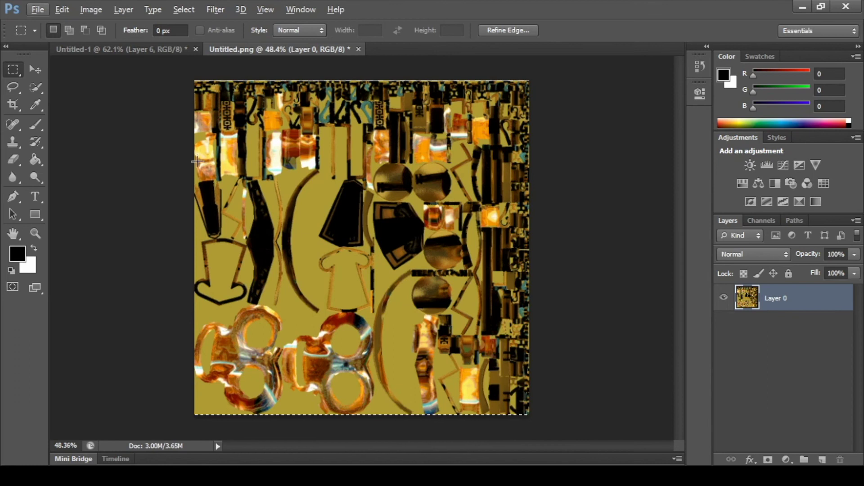
scroll(260, 202, "up", 2, "alt")
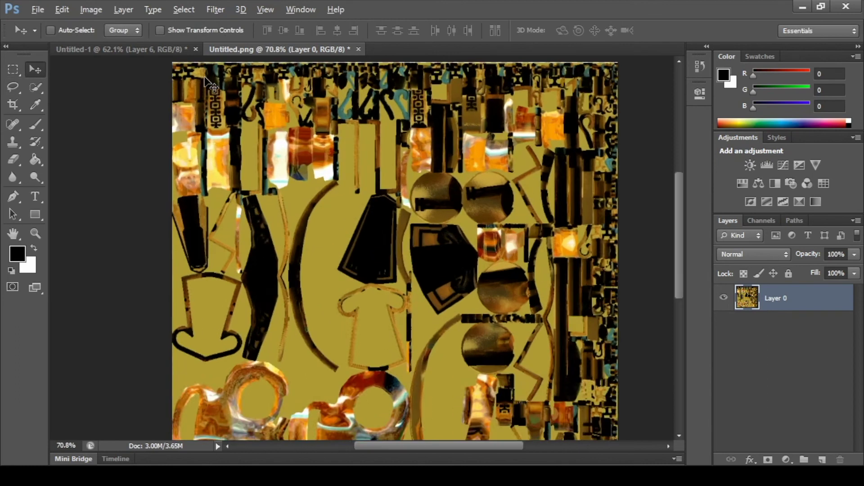
scroll(260, 203, "down", 1, "alt")
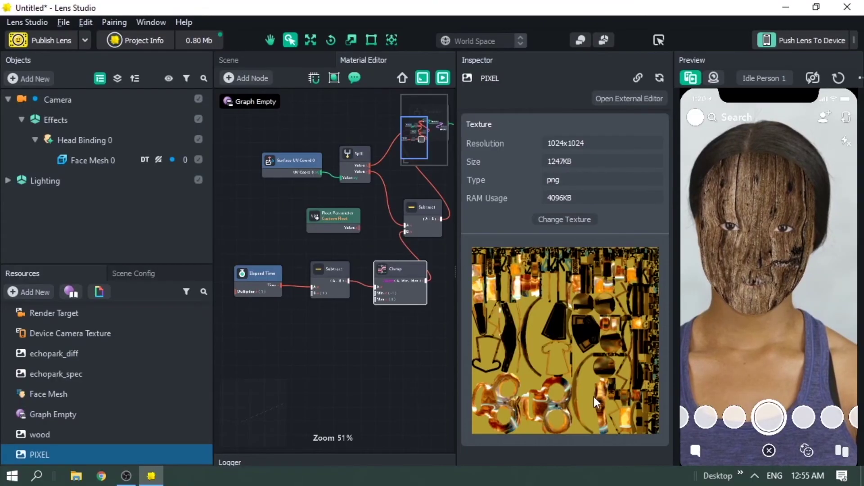
Select the Graph Empty material and switch its Base Tex from wood to the PIXEL texture
left_click(128, 434)
left_click(131, 453)
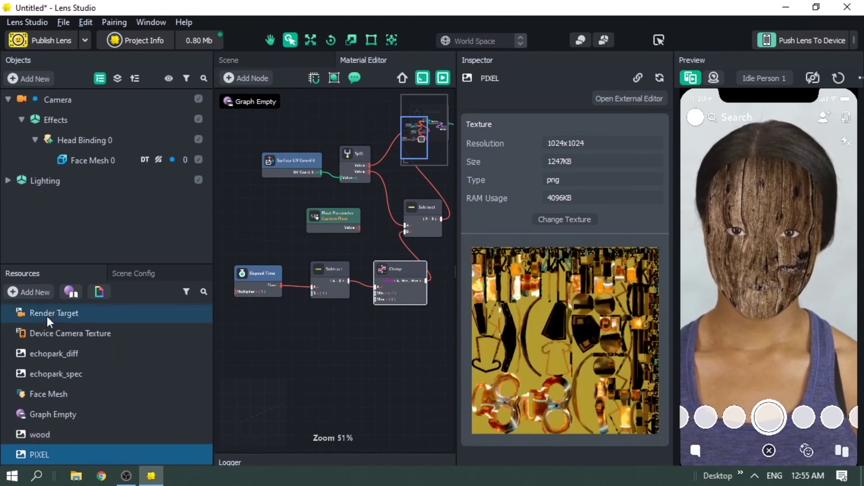
left_click(83, 394)
left_click(84, 413)
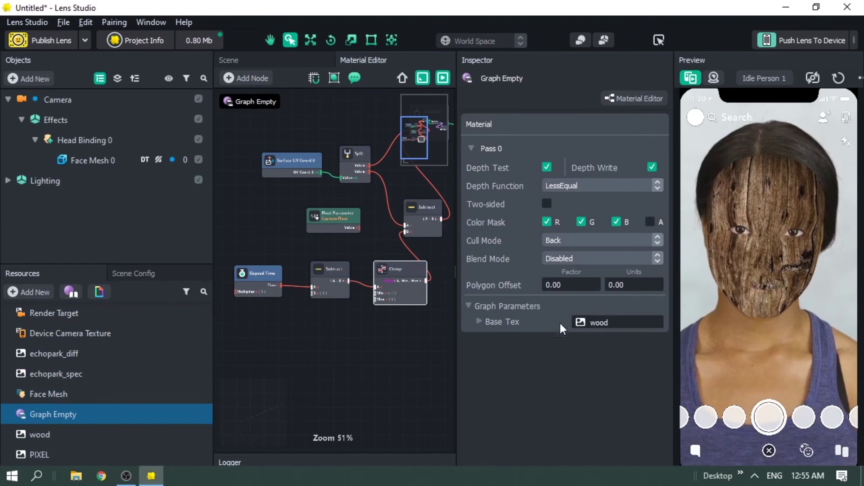
left_click(593, 324)
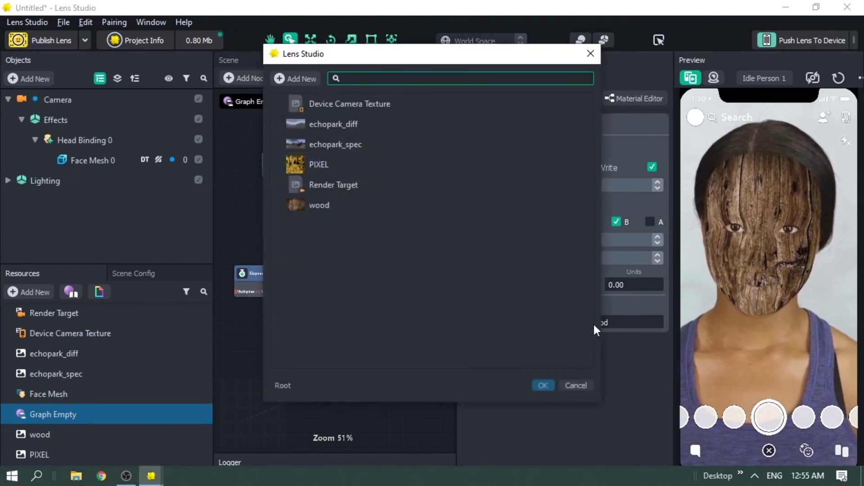
left_click(577, 386)
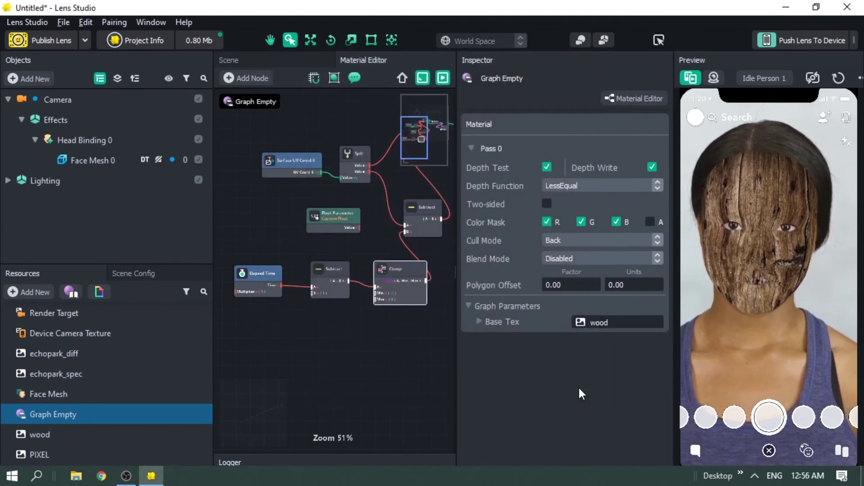
left_click(595, 323)
double_click(372, 163)
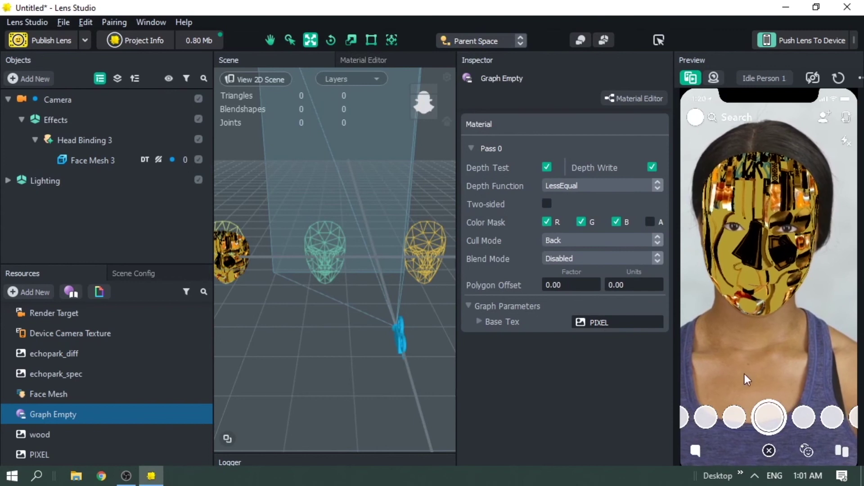
Set Graph Empty's blend mode to Alpha Test and reset the lens preview
left_click(838, 78)
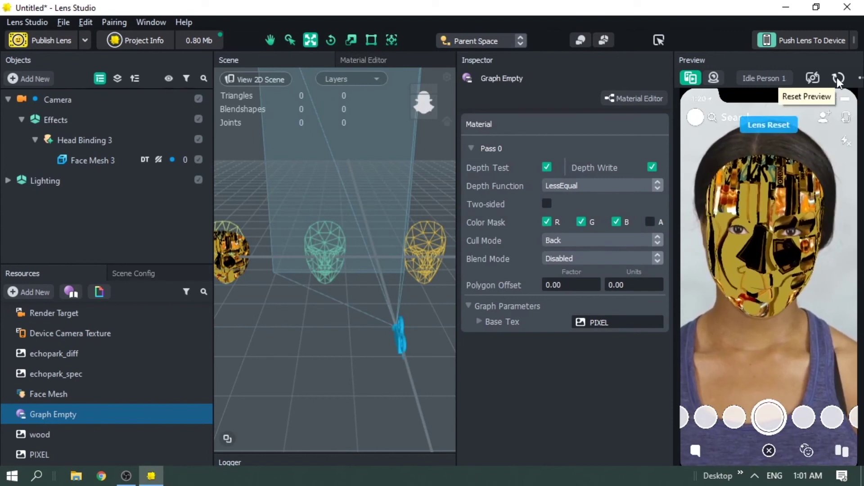
left_click(580, 262)
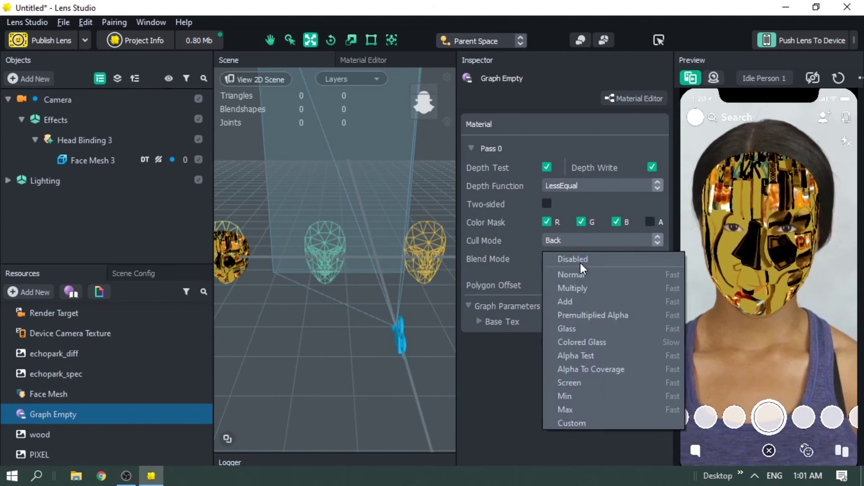
left_click(595, 357)
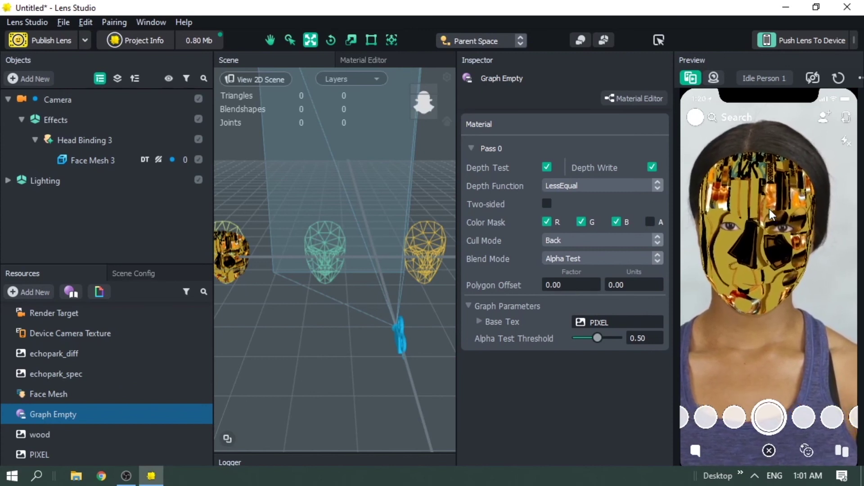
left_click(643, 264)
left_click(643, 264)
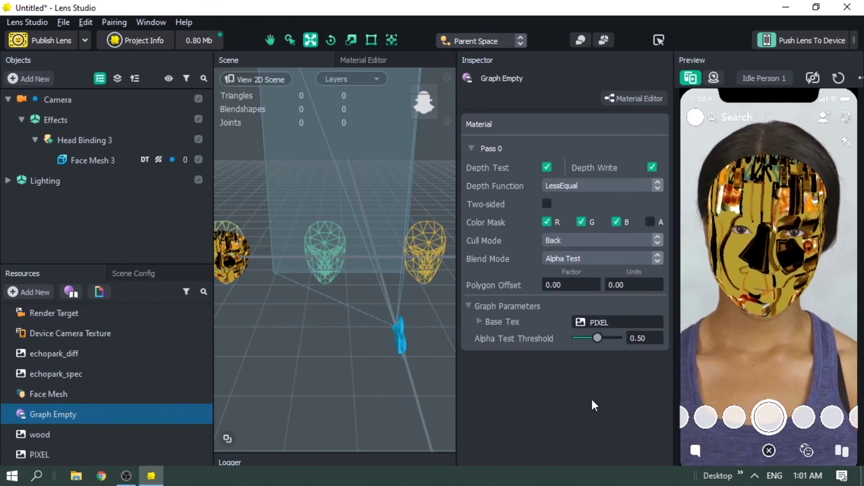
left_click(838, 78)
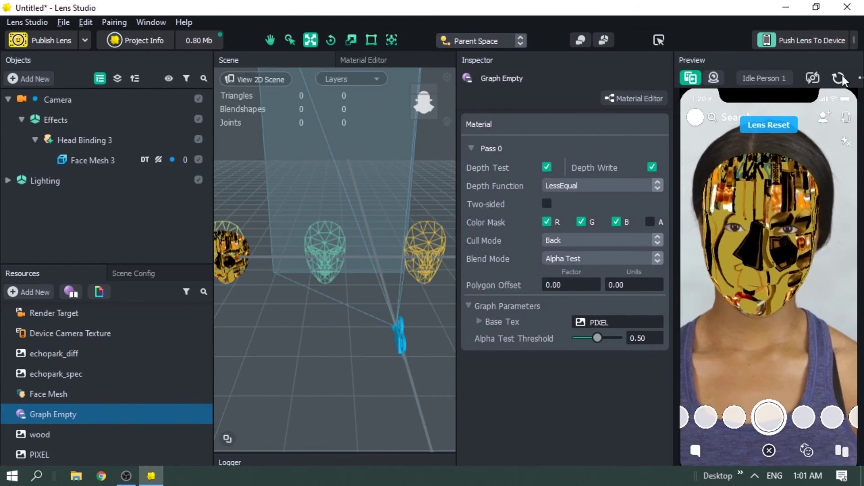
Open Graph Empty's node graph and pan across the Combine, Texture 2D Parameter and Shader nodes
double_click(110, 420)
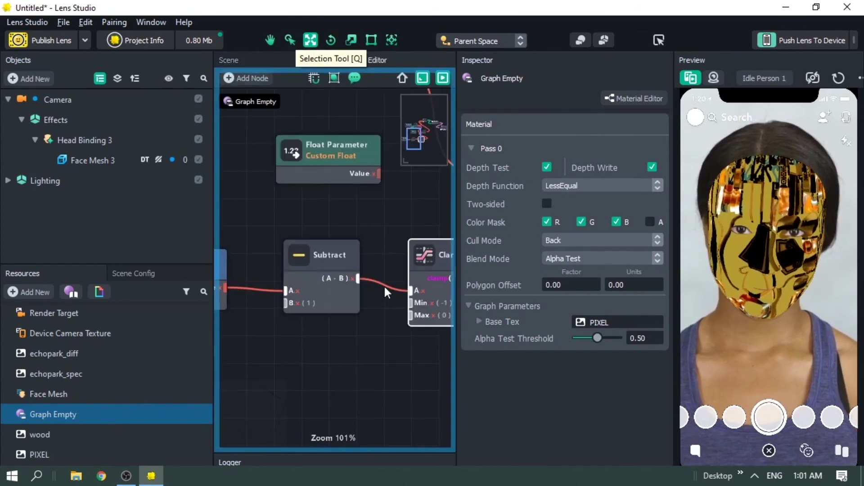
scroll(378, 285, "down", 5)
scroll(305, 338, "up", 5)
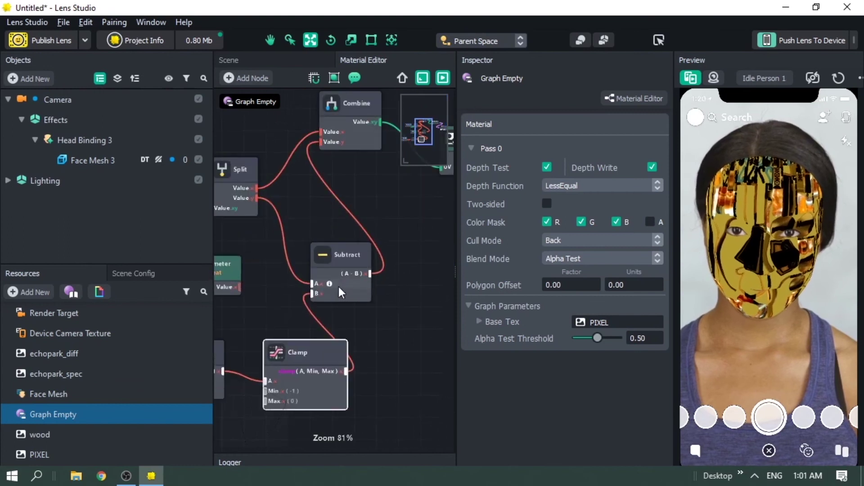
middle_click_drag(357, 299, 300, 302)
scroll(357, 264, "down", 5)
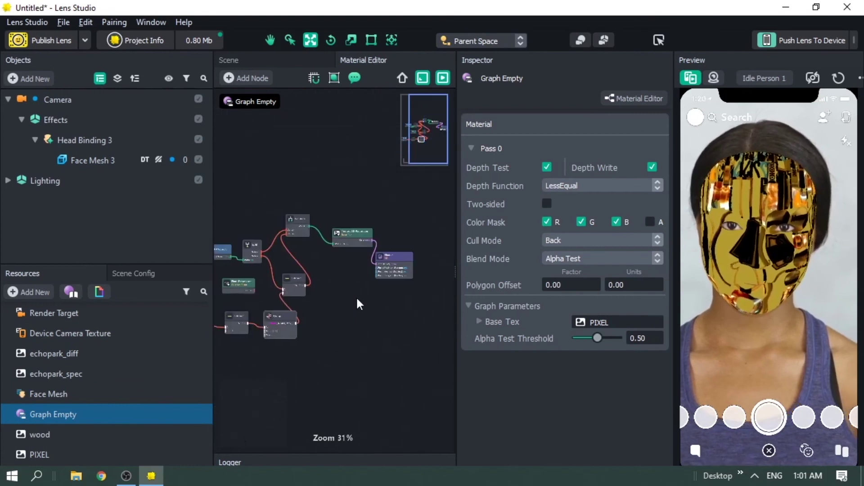
middle_click_drag(357, 302, 366, 328)
scroll(347, 236, "up", 4)
middle_click_drag(346, 235, 272, 324)
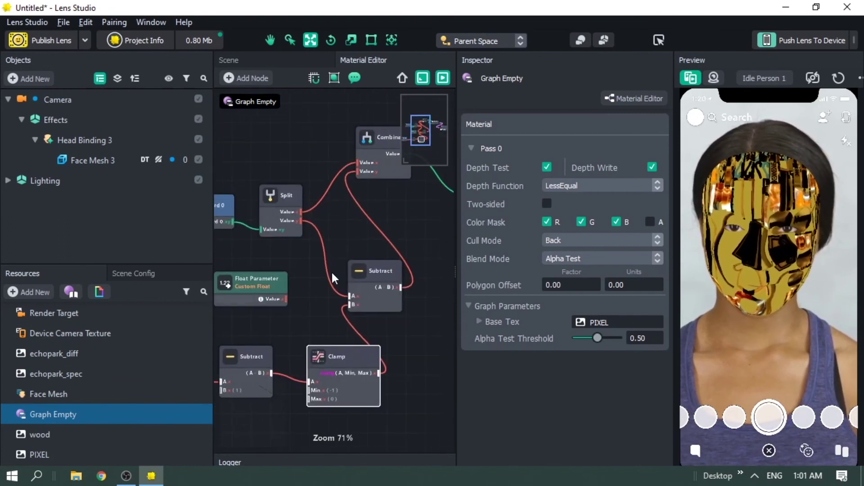
middle_click_drag(439, 244, 302, 255)
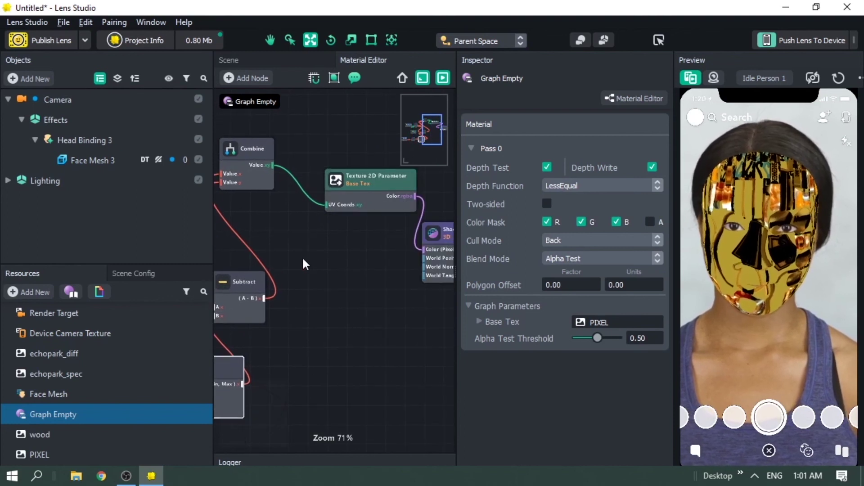
middle_click_drag(405, 291, 343, 266)
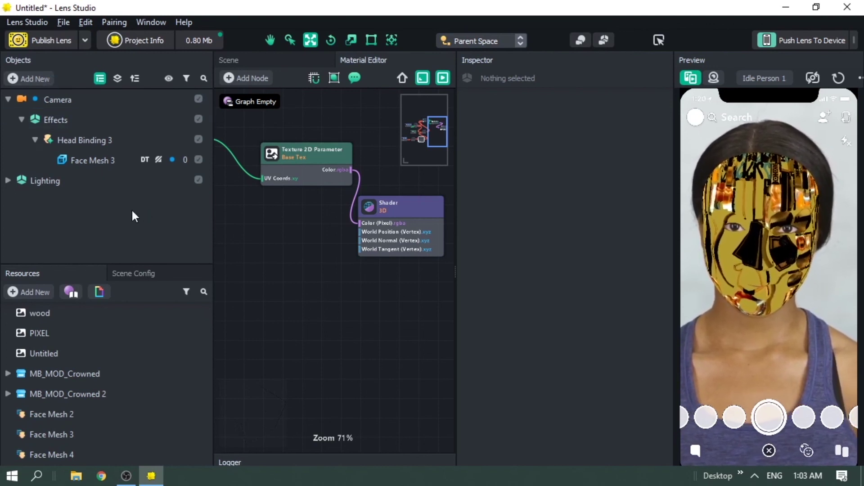
Delete the Face Mesh 2, 3, 4, MB_MOD_Crowned and MB_MOD_Crowned 2 resources
left_click(83, 434)
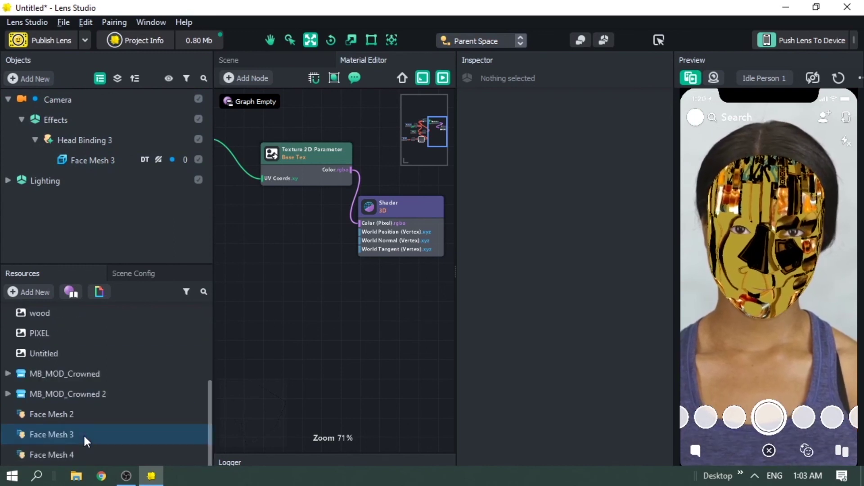
left_click(70, 426)
key("Delete")
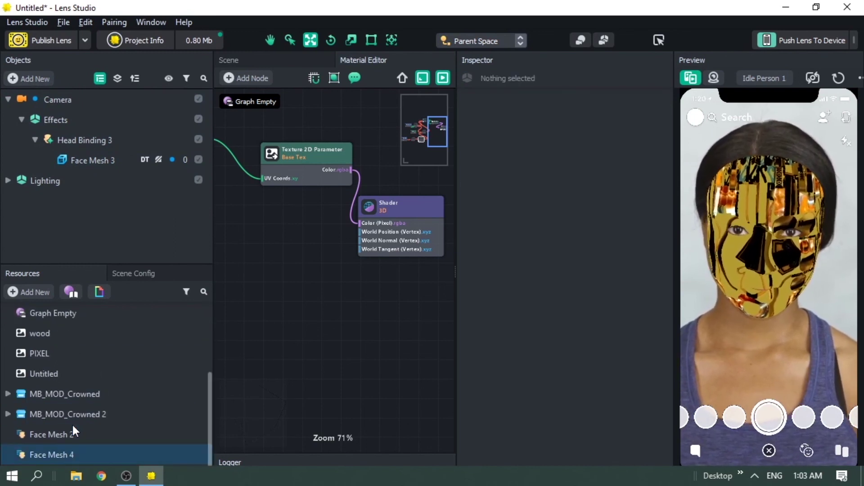
left_click(49, 452)
key("Delete")
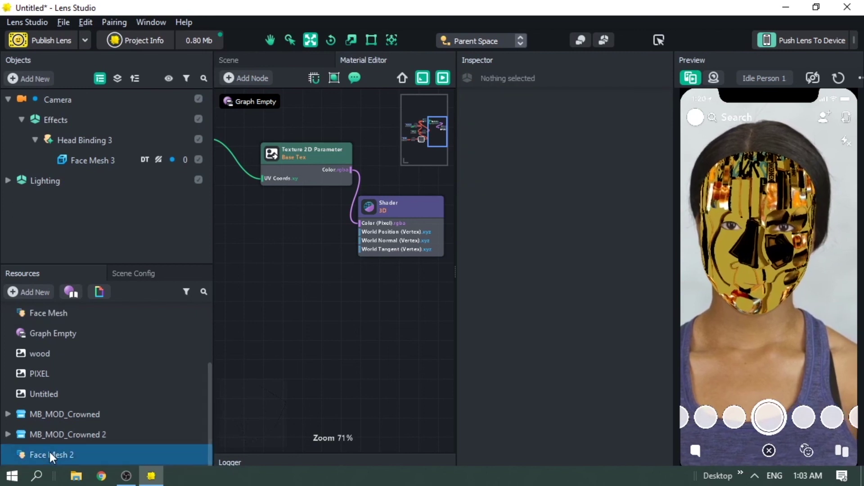
left_click(49, 452)
key("Delete")
left_click(49, 451)
key("Delete")
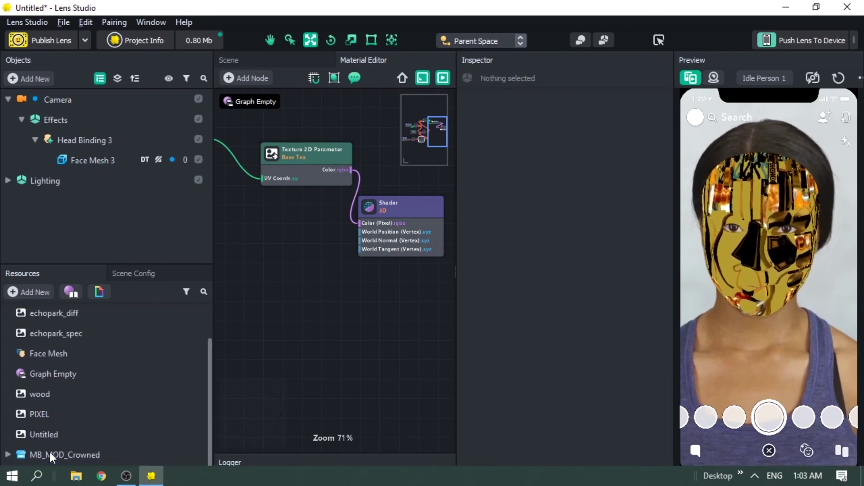
key("Delete")
Delete the Effects group along with the old face mask from the scene
left_click(90, 394)
left_click(75, 120)
key("Delete")
Add a new Head Binding and expand Head Binding 0 to show its Face Occluder
left_click(30, 78)
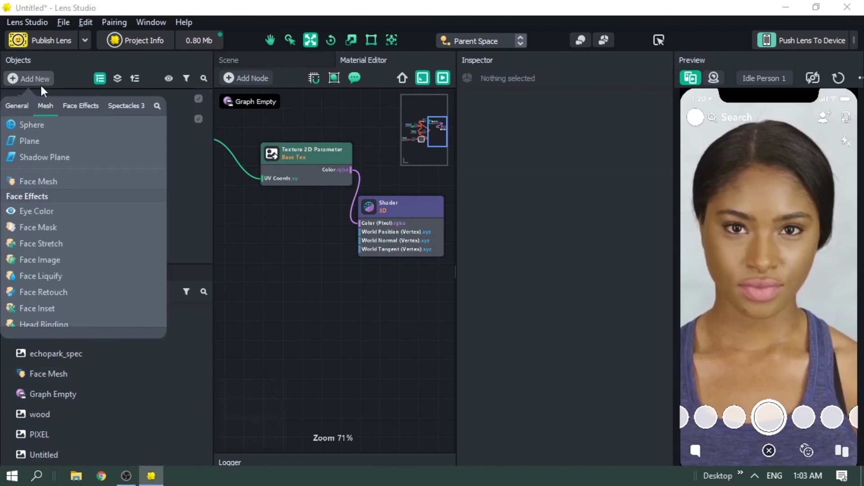
left_click(67, 275)
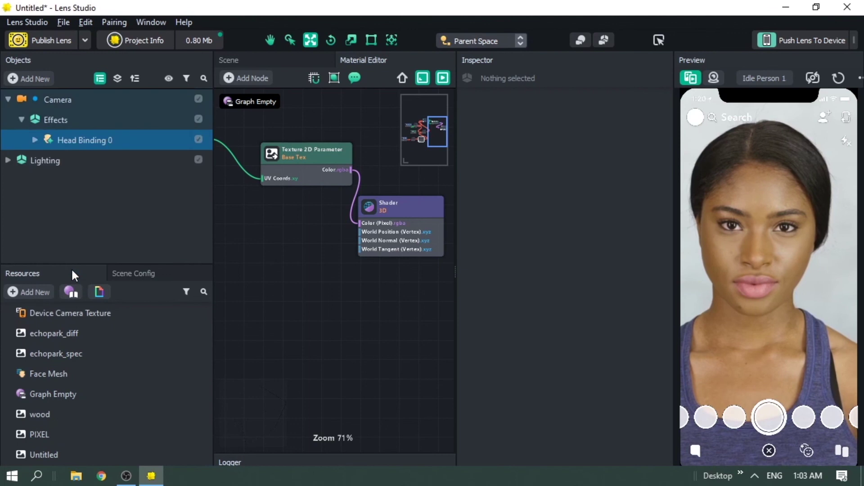
left_click(34, 139)
left_click(71, 161)
Import MB_MOD_Crowned.obj and place it under Head Binding 0
right_click(115, 218)
left_click(166, 243)
scroll(165, 234, "down", 3)
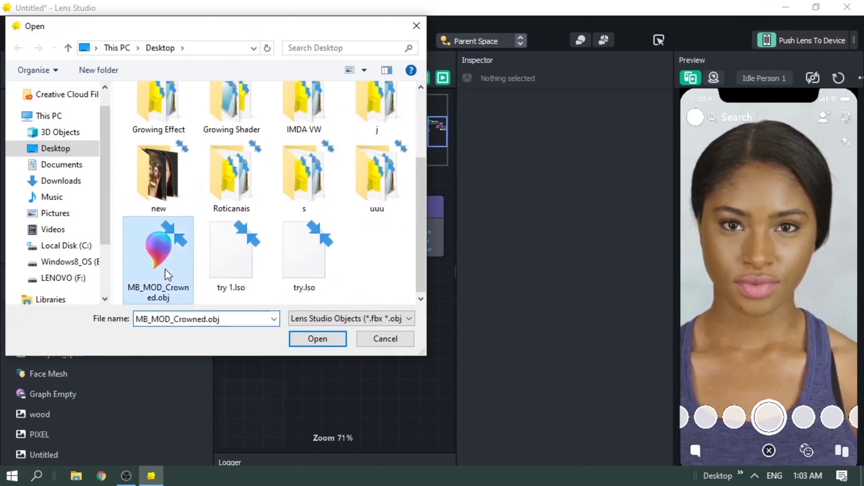
double_click(165, 267)
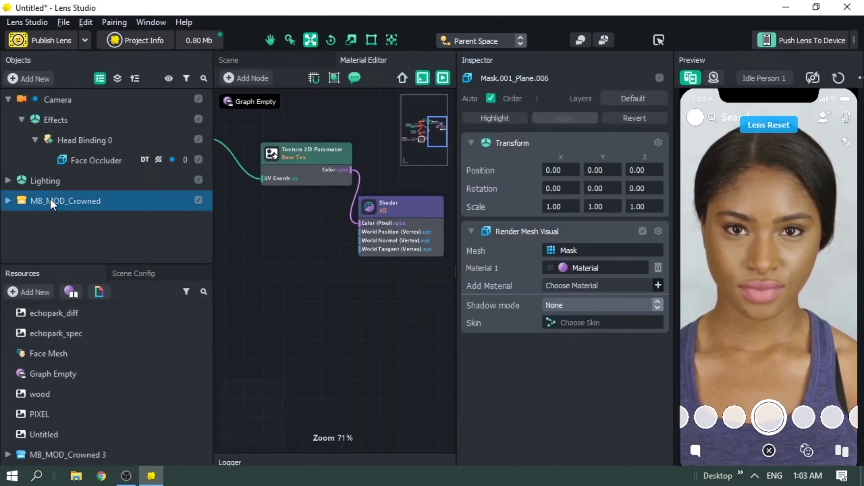
left_click_drag(88, 142, 87, 141)
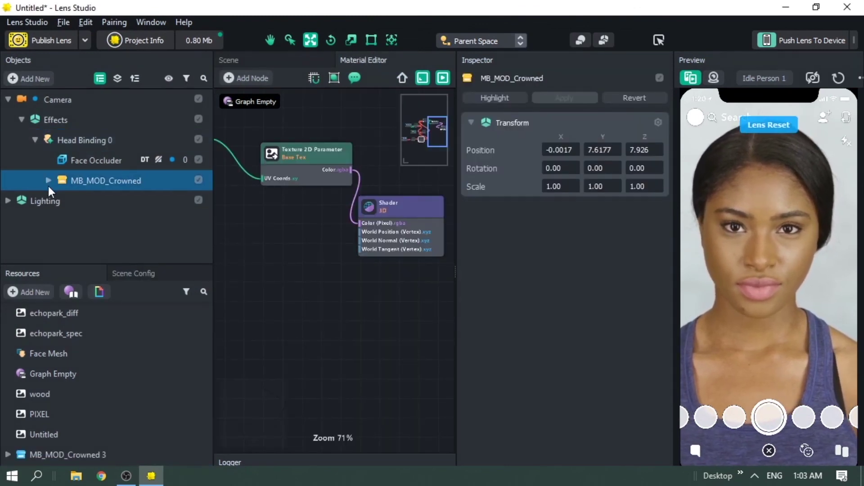
Move the crowned skull mask mesh down and in depth to fit over the face
left_click(129, 221)
left_click(130, 202)
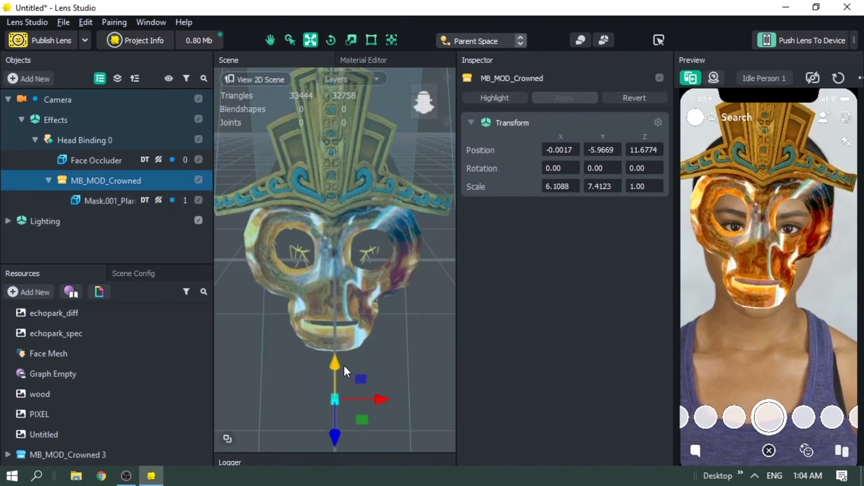
left_click_drag(344, 366, 341, 381)
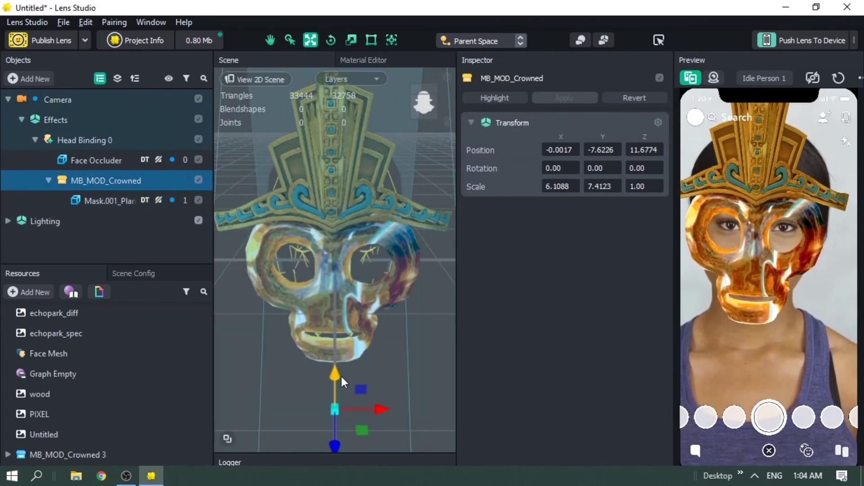
left_click_drag(338, 436, 331, 427)
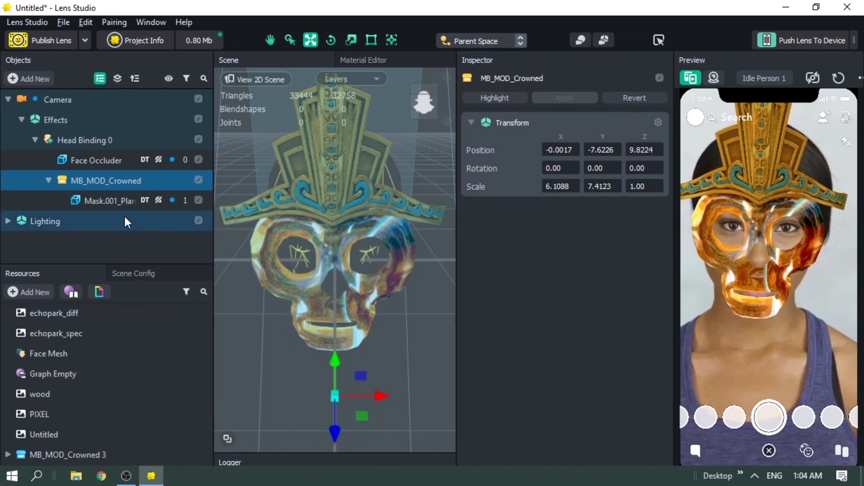
left_click(124, 200)
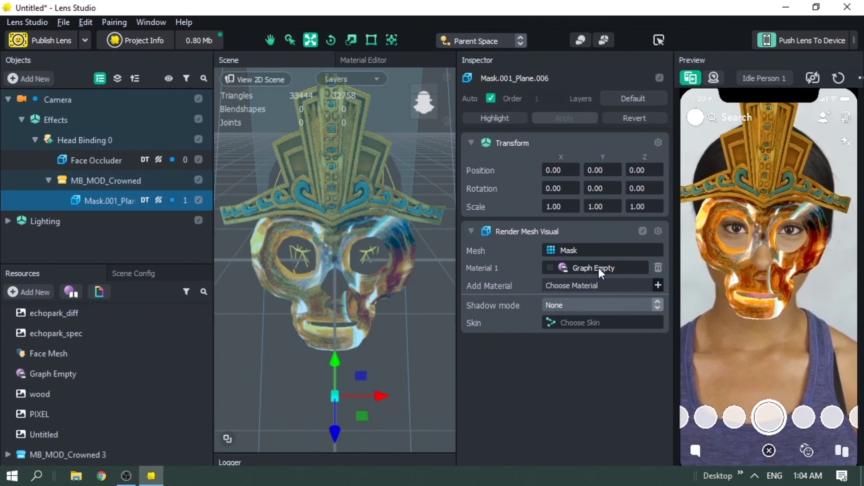
left_click(838, 78)
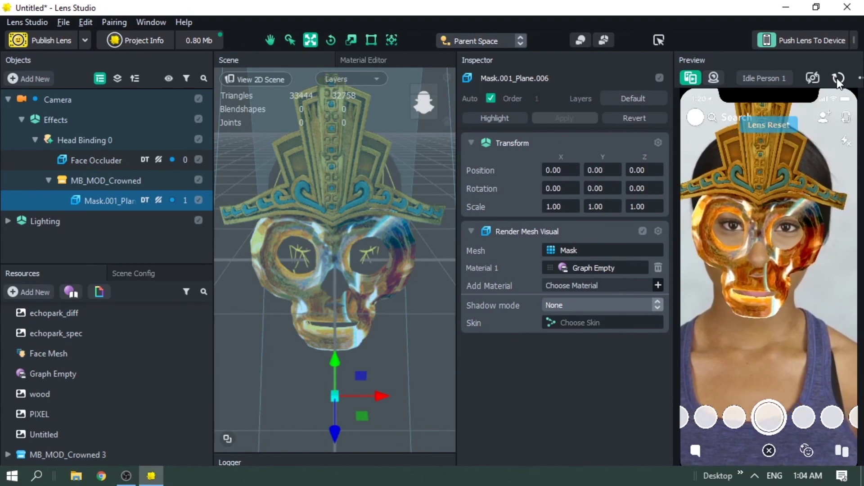
left_click(838, 79)
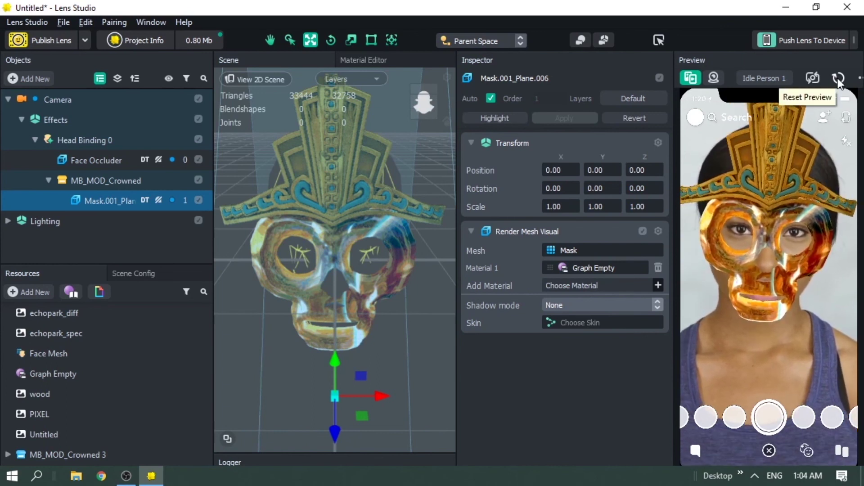
left_click(838, 80)
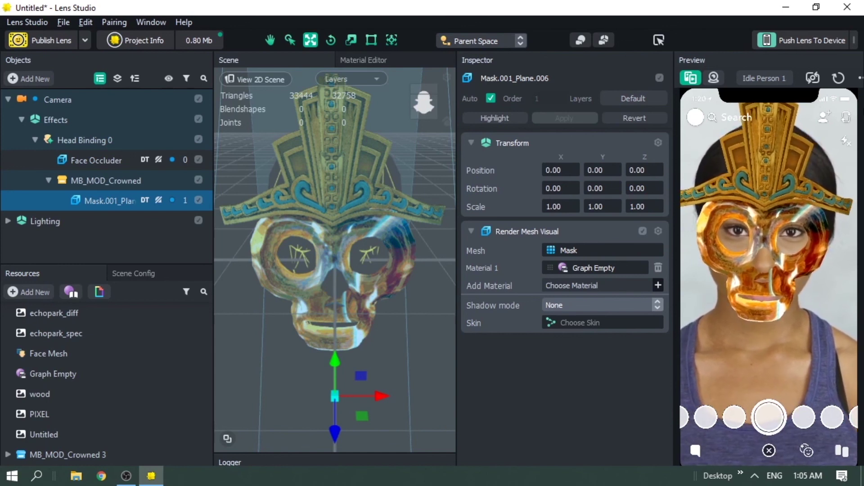
left_click(838, 78)
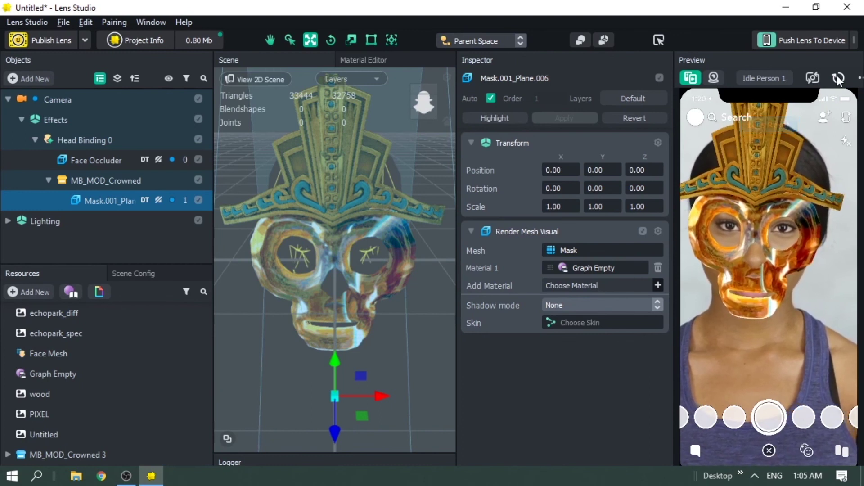
left_click(838, 78)
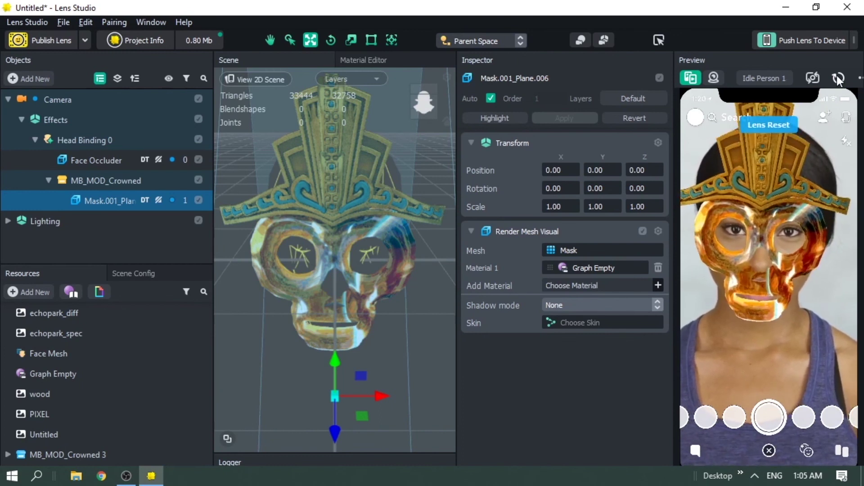